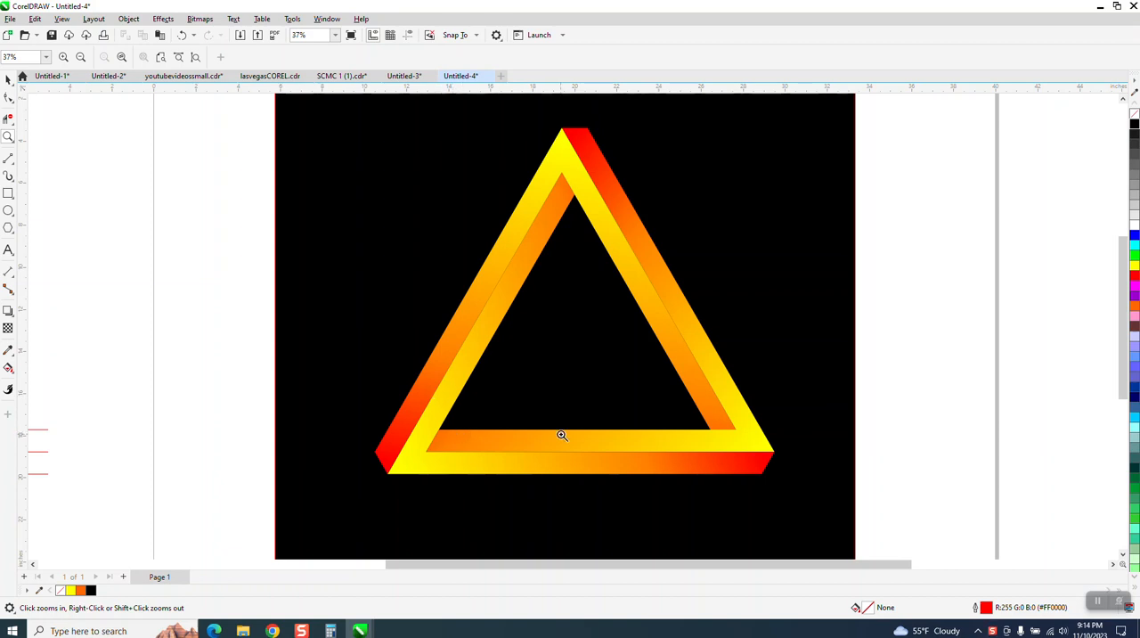
Move the finished triangle artwork with its black background off the page to the upper right
scroll(613, 423, "down", 2)
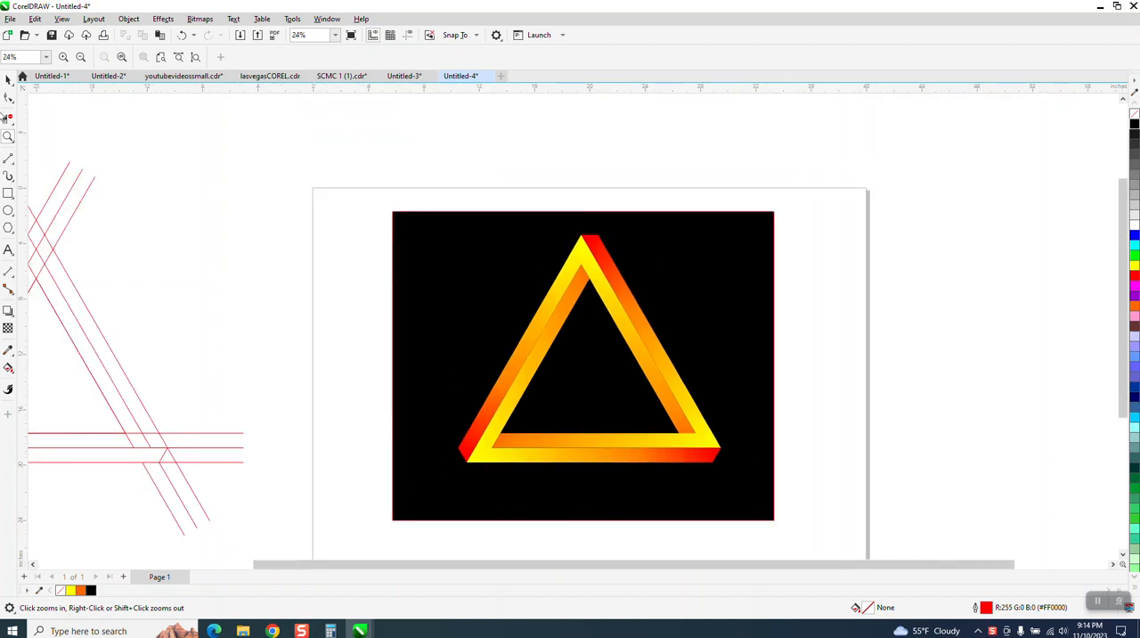
left_click(7, 80)
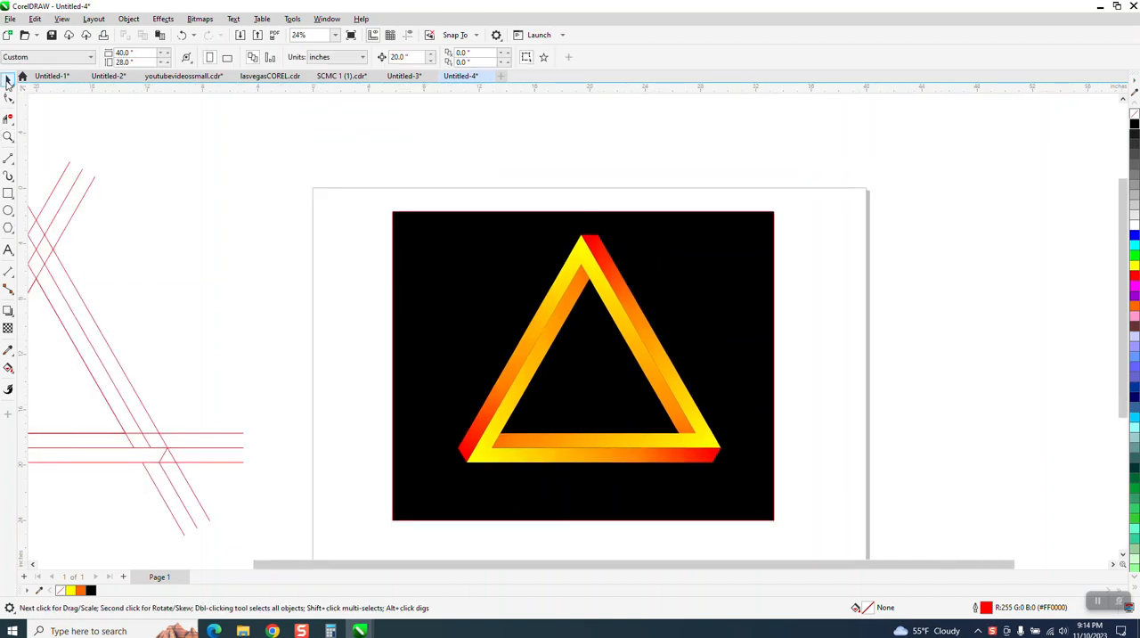
left_click_drag(371, 196, 879, 545)
scroll(559, 413, "down", 1)
left_click_drag(568, 387, 916, 251)
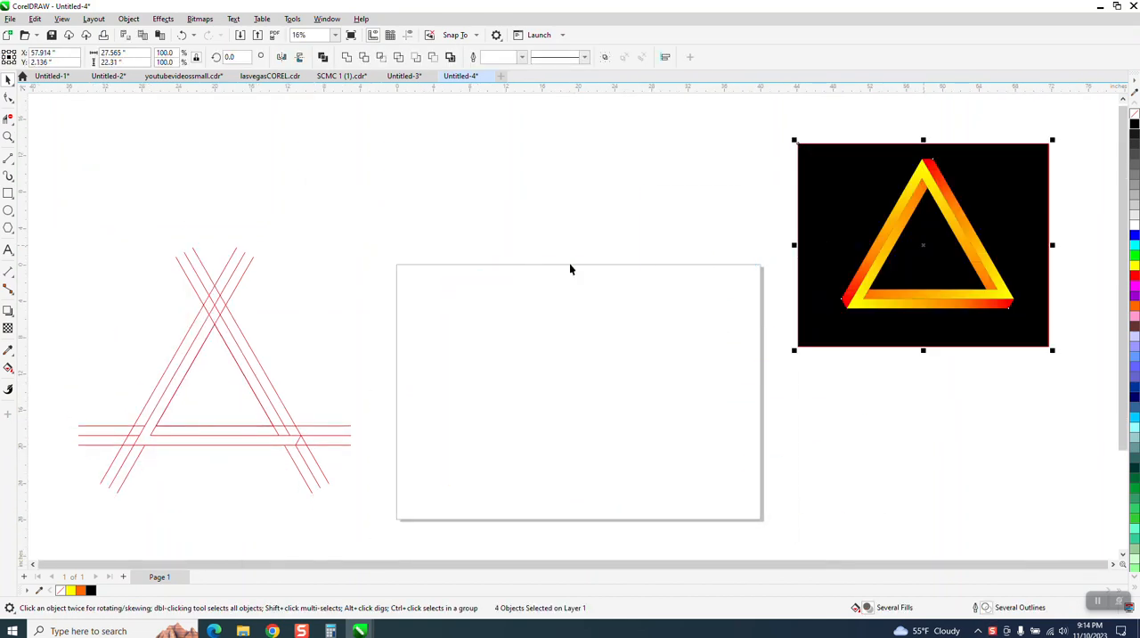
Bring the existing red line construction onto the page for a closer look and return it to its place beside the page
scroll(154, 257, "down", 1)
left_click_drag(71, 234, 330, 431)
key("Right")
key("Right")
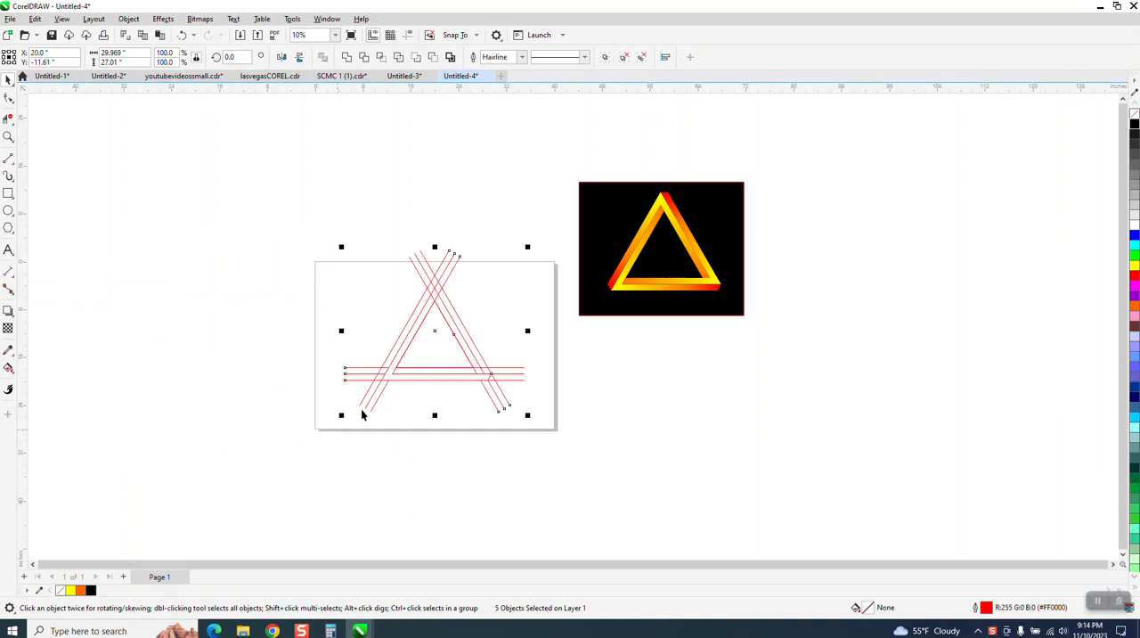
left_click(8, 136)
left_click_drag(338, 218, 595, 464)
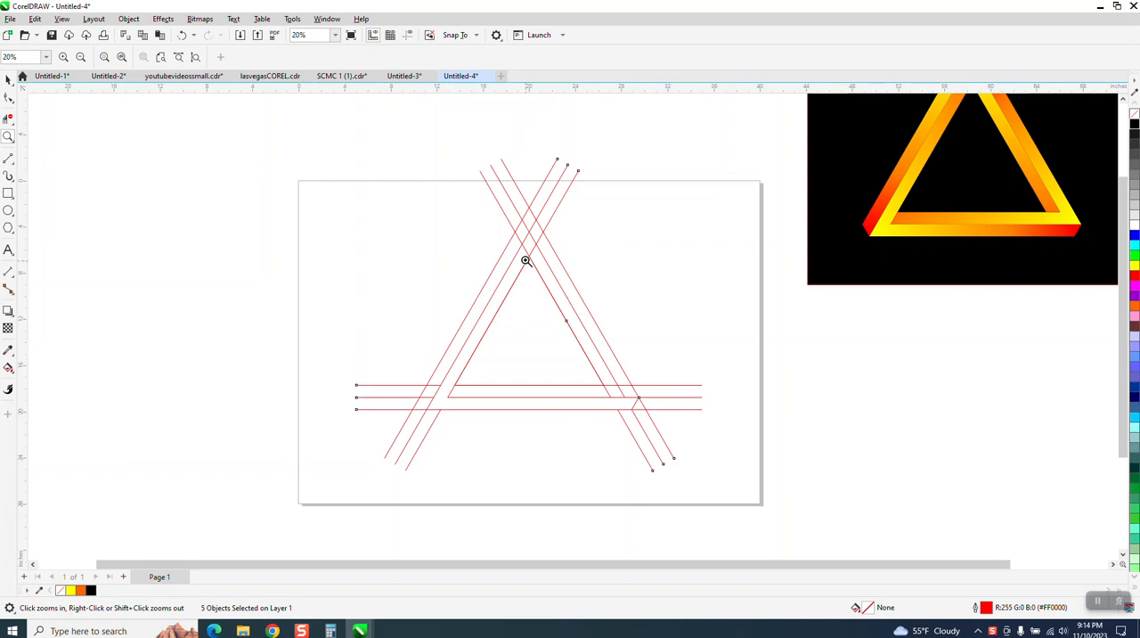
left_click(8, 79)
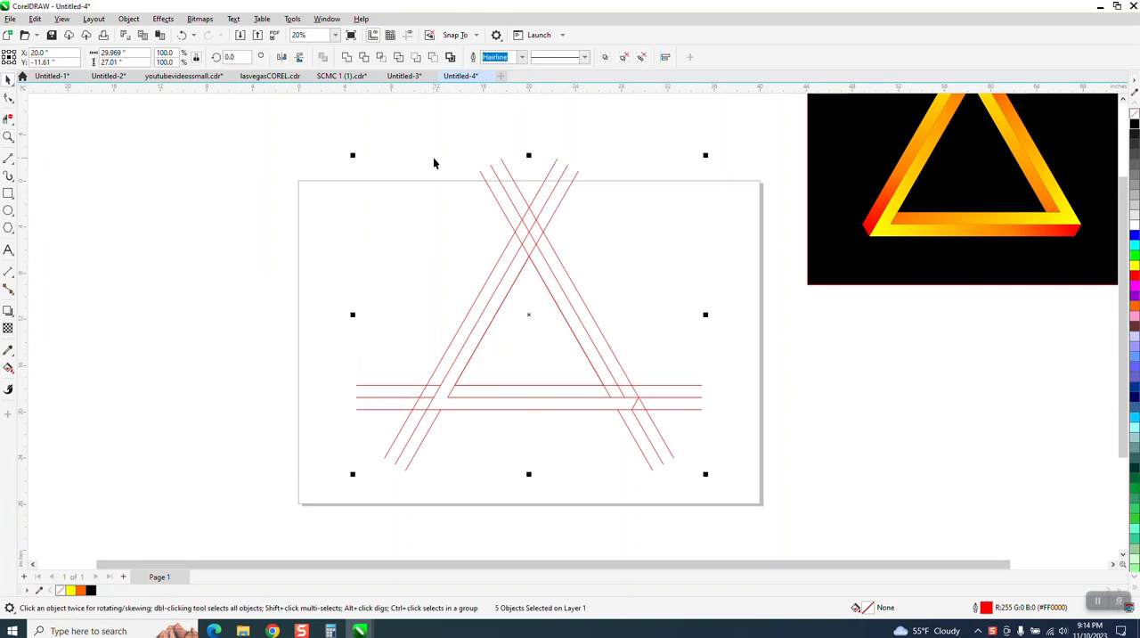
scroll(435, 161, "down", 1)
key("shift+Left")
key("shift+Left")
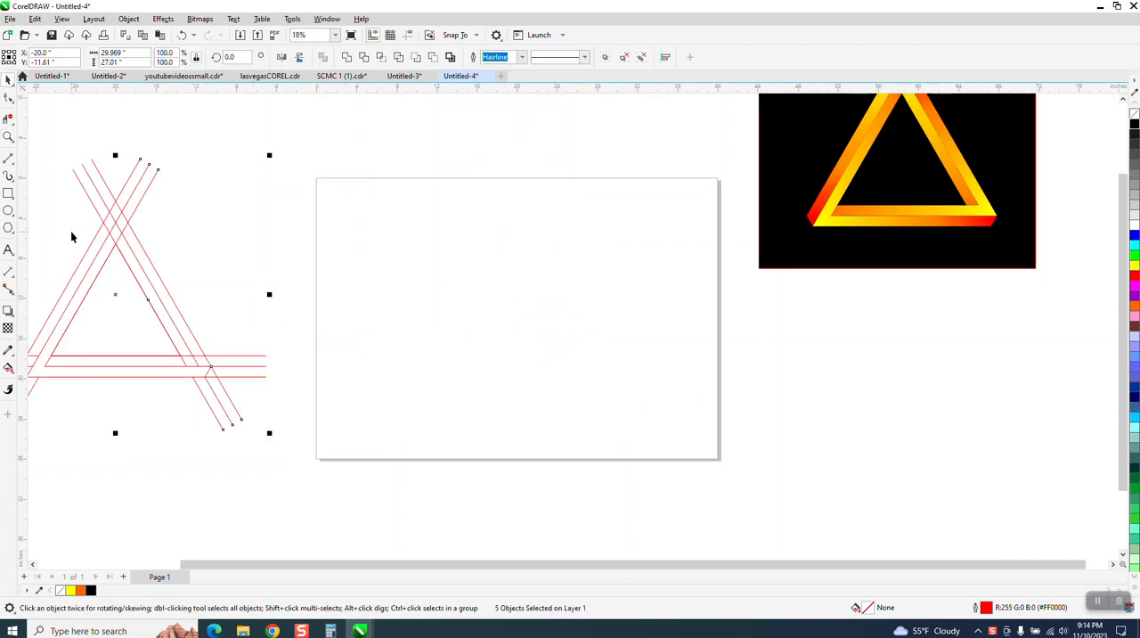
Draw a six-sided polygon about 10.5 by 12.2 inches centred on the page and show the guidelines
left_click(10, 229)
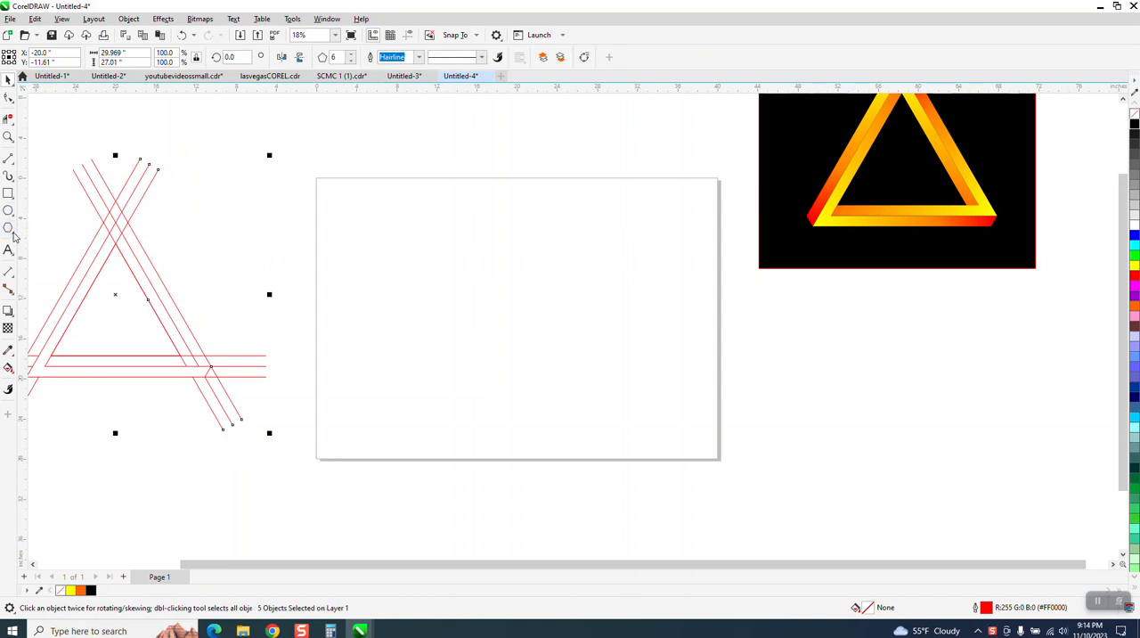
left_click(27, 228)
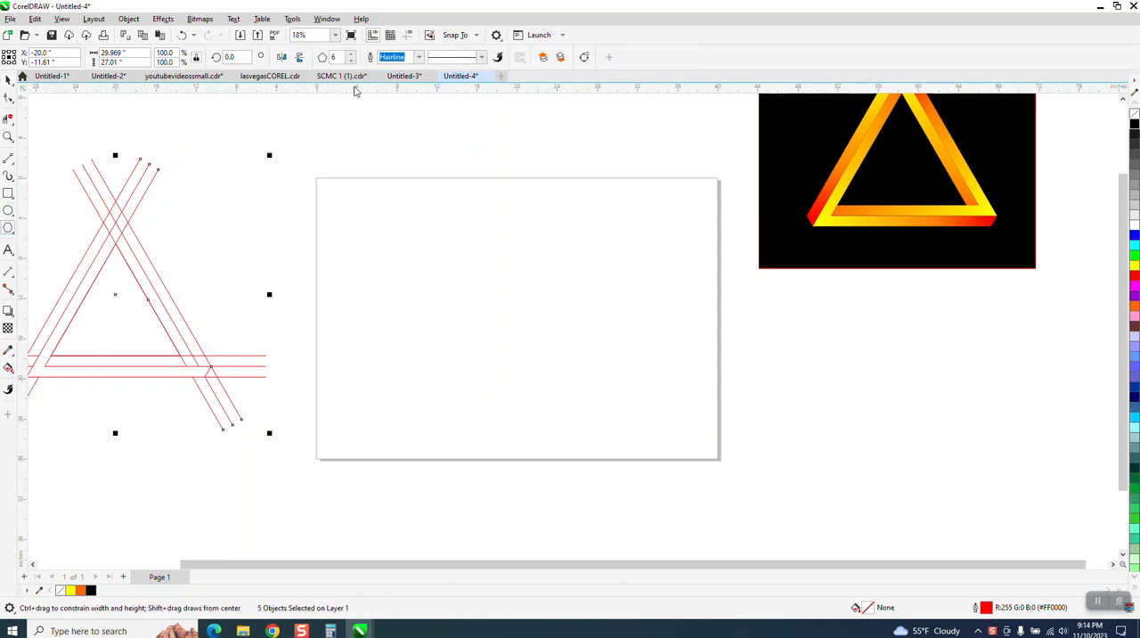
left_click_drag(563, 234, 502, 350)
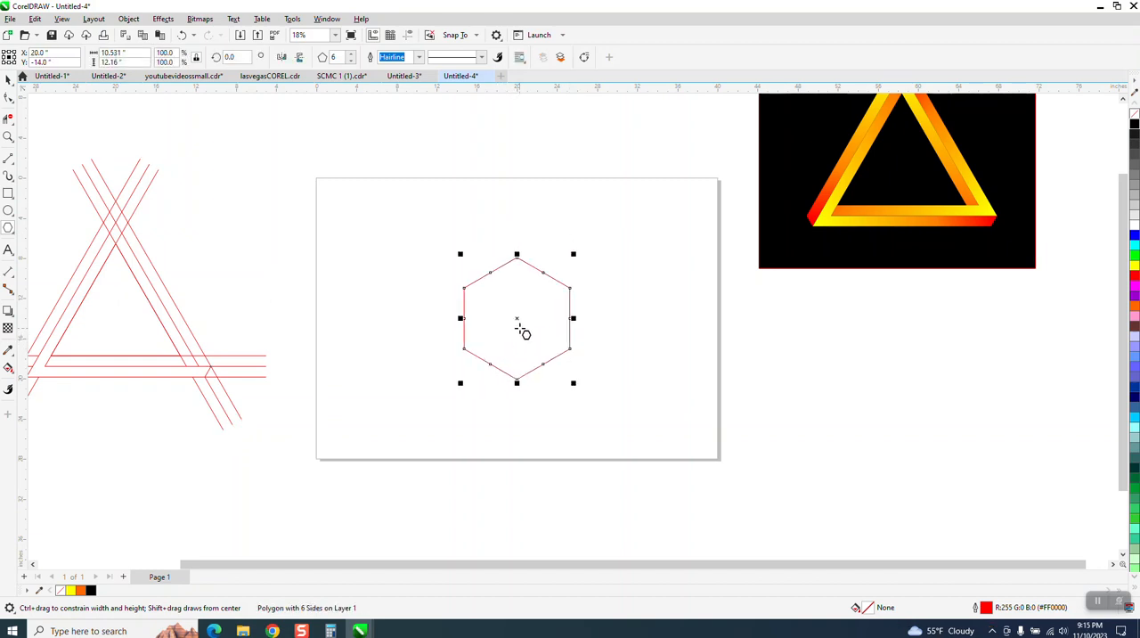
left_click(408, 35)
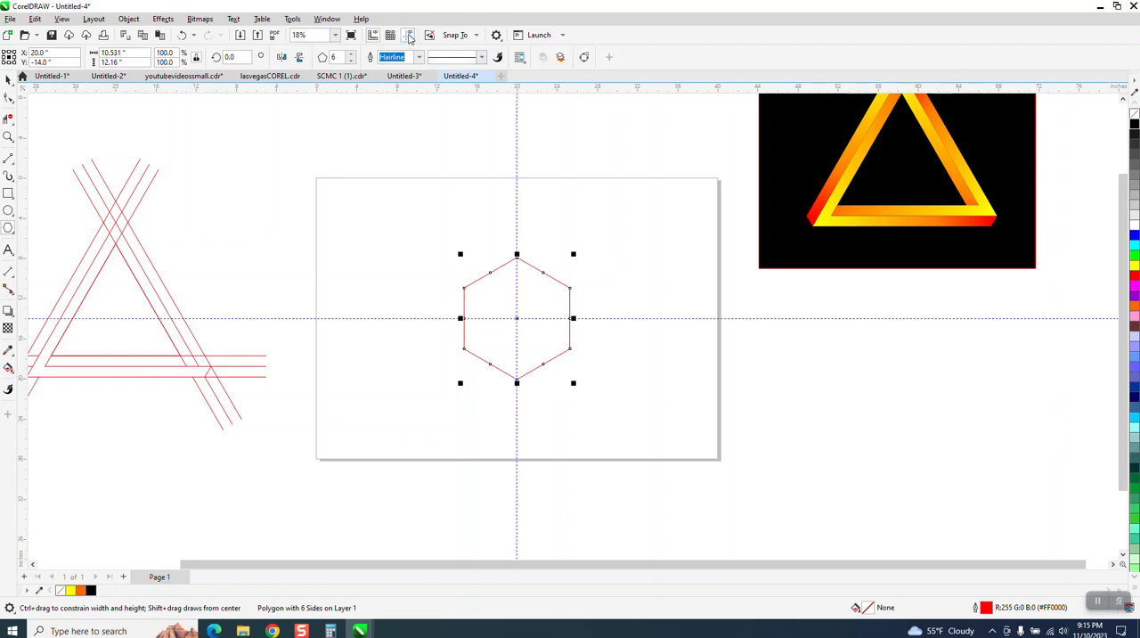
Reduce the polygon to 3 sides to make an equilateral triangle
left_click(8, 80)
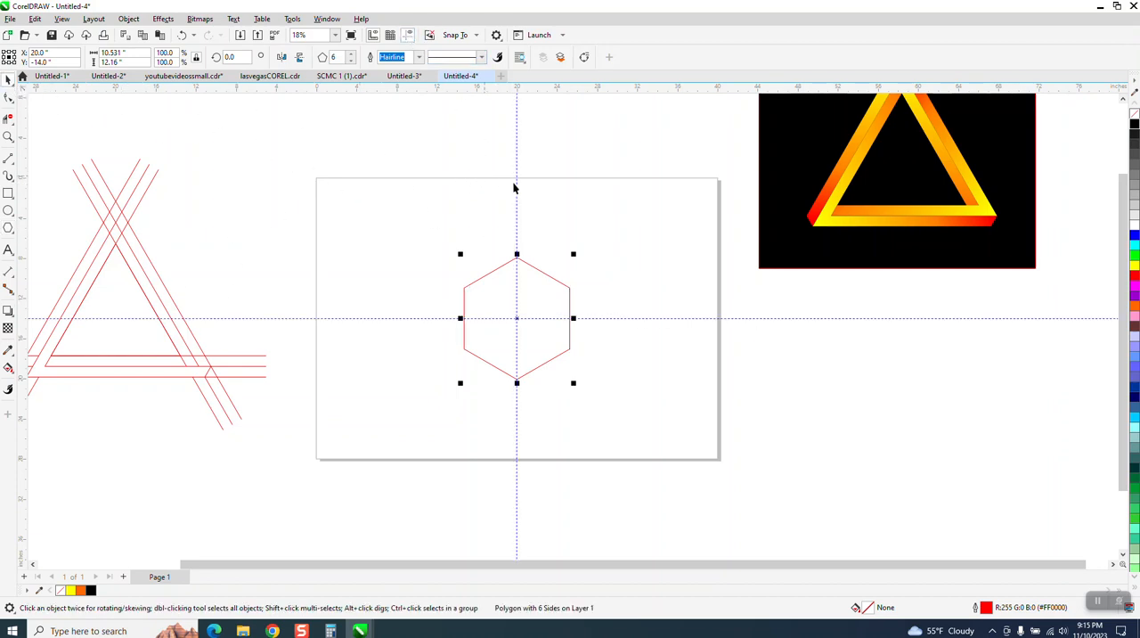
left_click(351, 61)
left_click(351, 62)
left_click(351, 61)
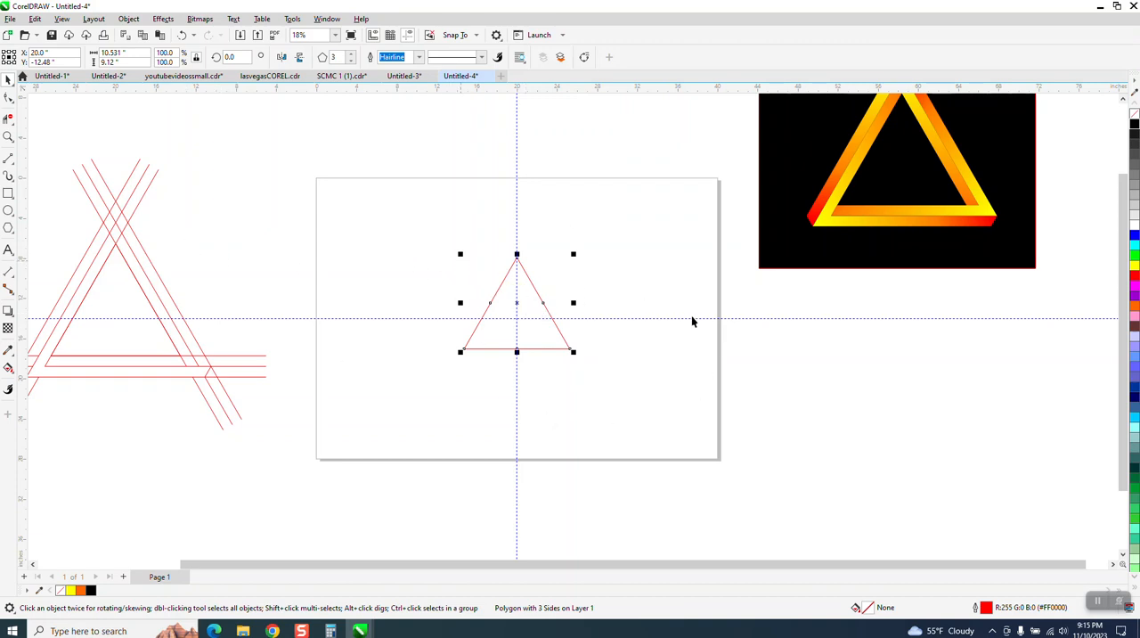
Draw a horizontal line about 24.9 inches long, centre it on the page and align it with the triangle's base
left_click(9, 159)
left_click_drag(345, 152, 602, 164)
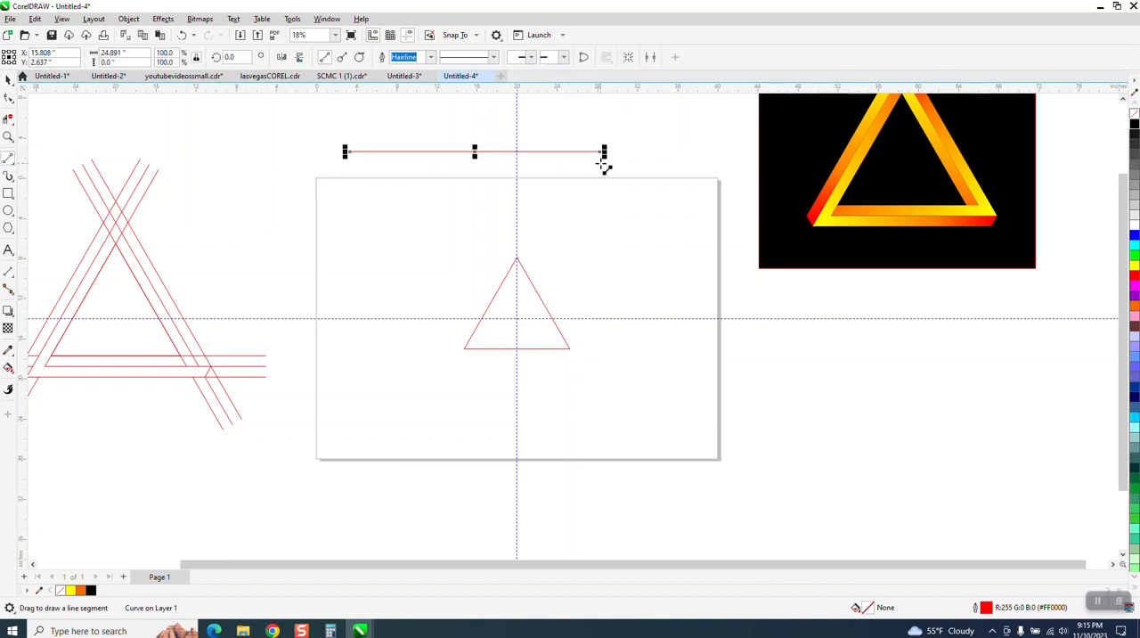
key("p")
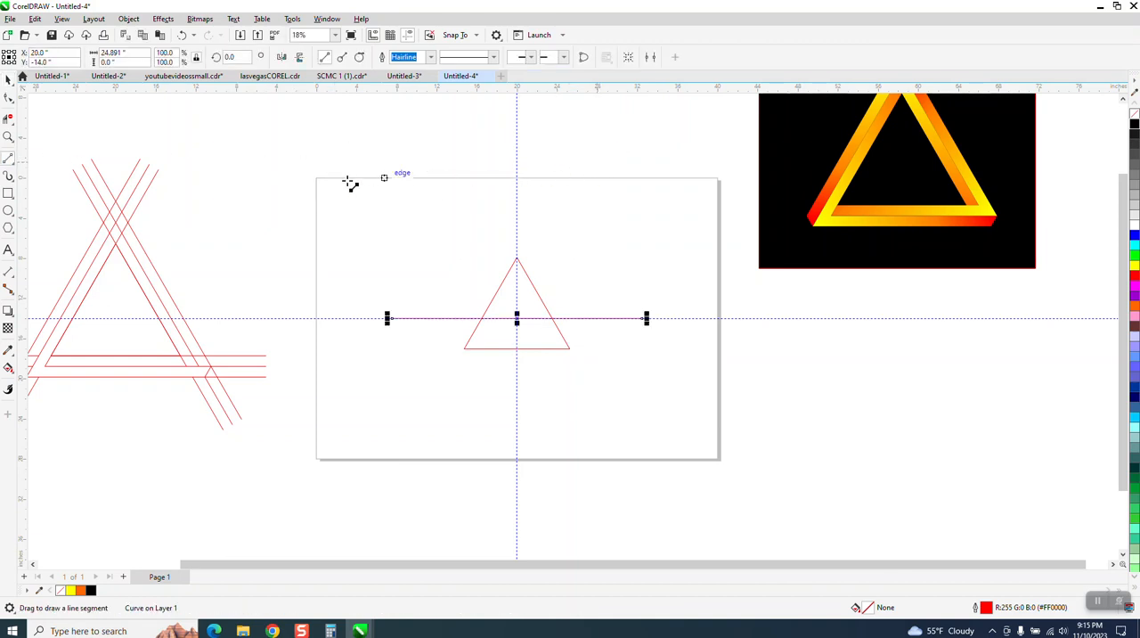
left_click(8, 79)
left_click_drag(341, 234, 705, 395)
key("b")
left_click(683, 275)
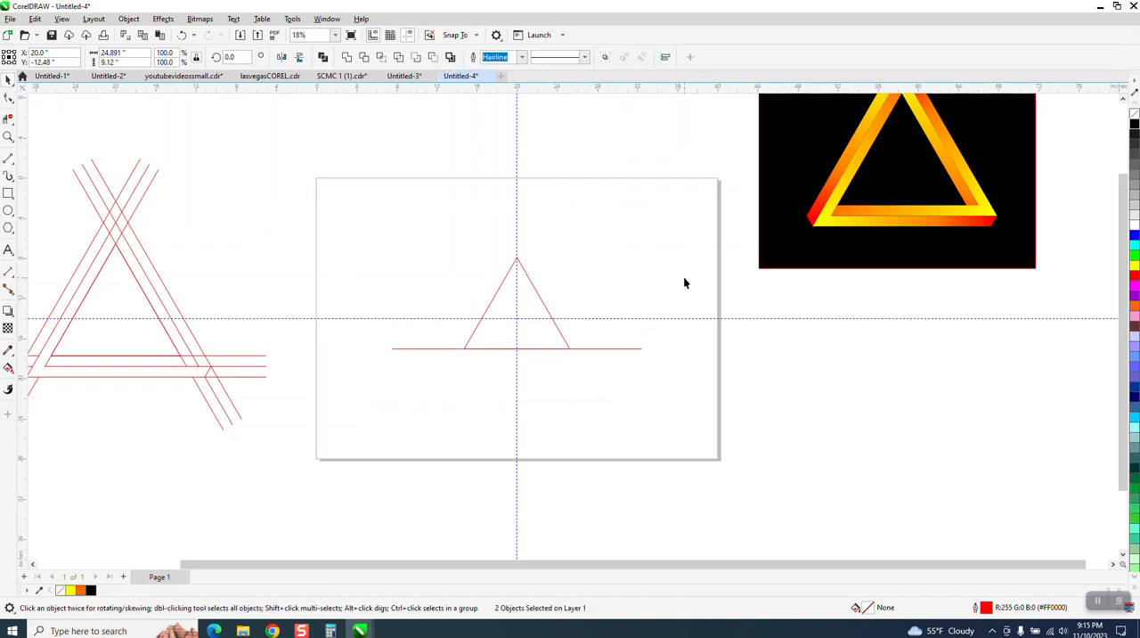
Copy the base line twice downward at equal spacing, about 3.3 inches in total, and group the three lines
left_click(633, 347)
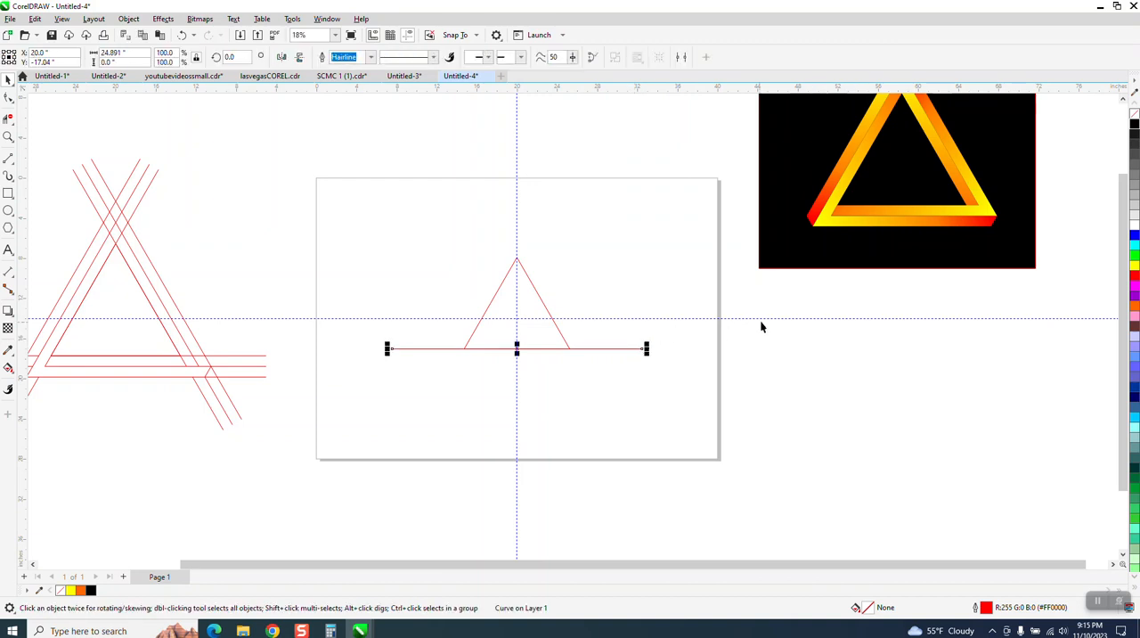
left_click_drag(516, 348, 517, 365)
key("ctrl+r")
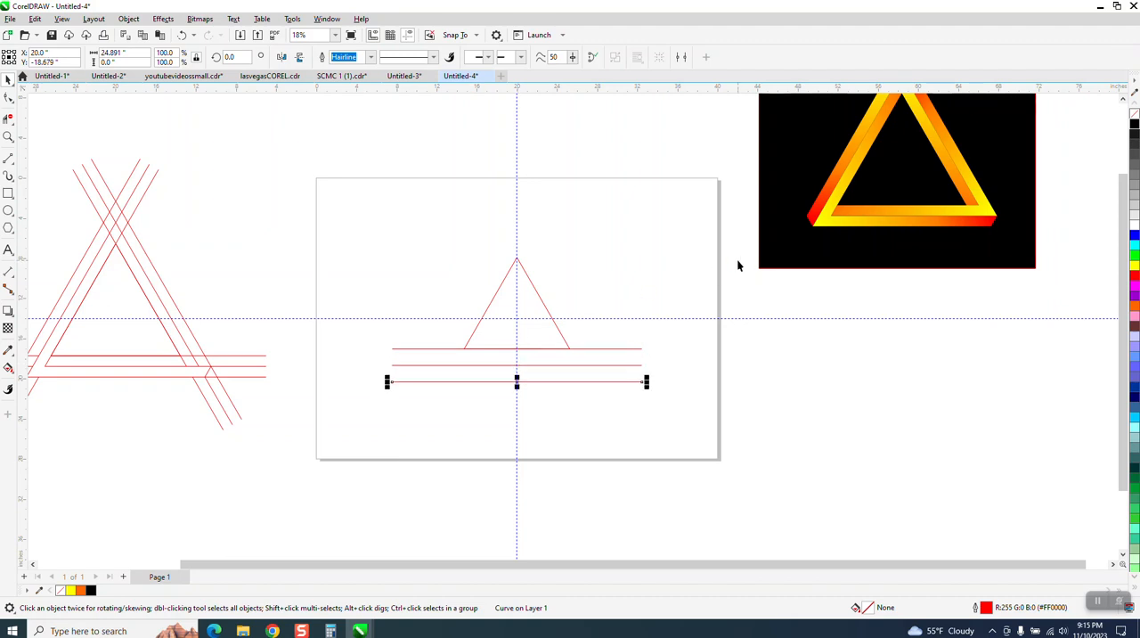
left_click_drag(371, 328, 672, 408)
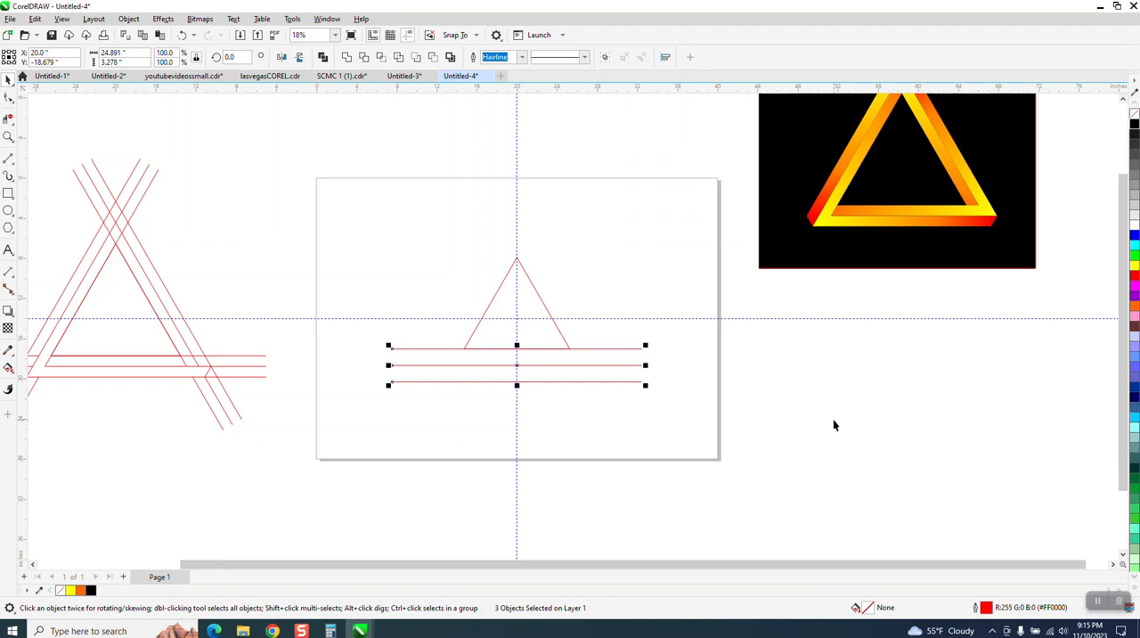
key("ctrl+g")
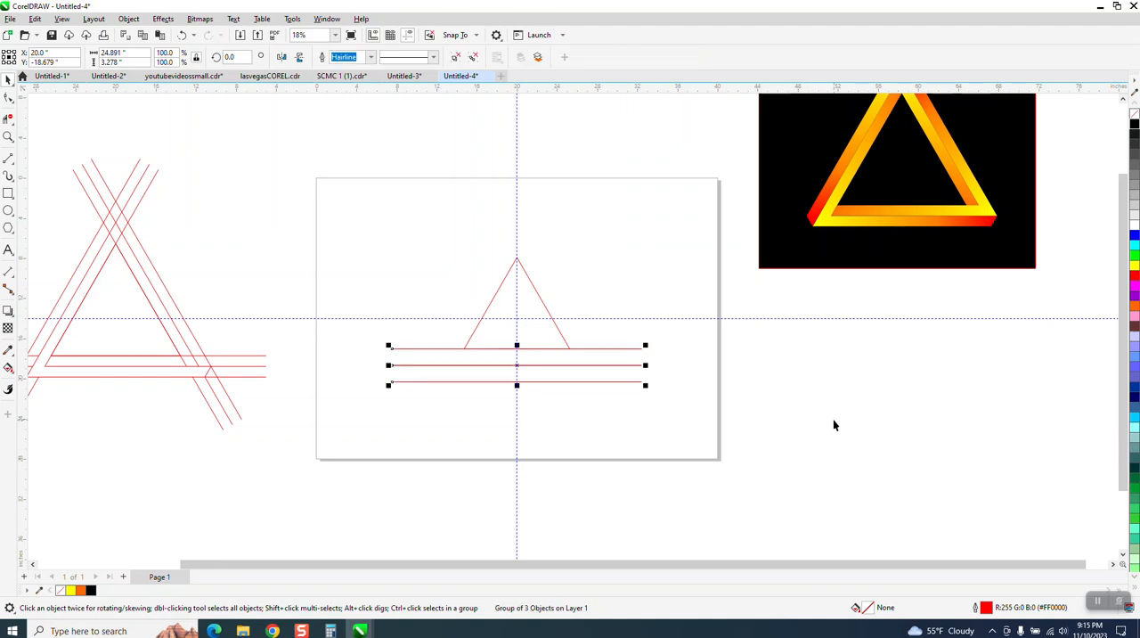
Set the line group's rotation centre to the page centre and create two copies rotated in 120-degree steps around the triangle
left_click(518, 366)
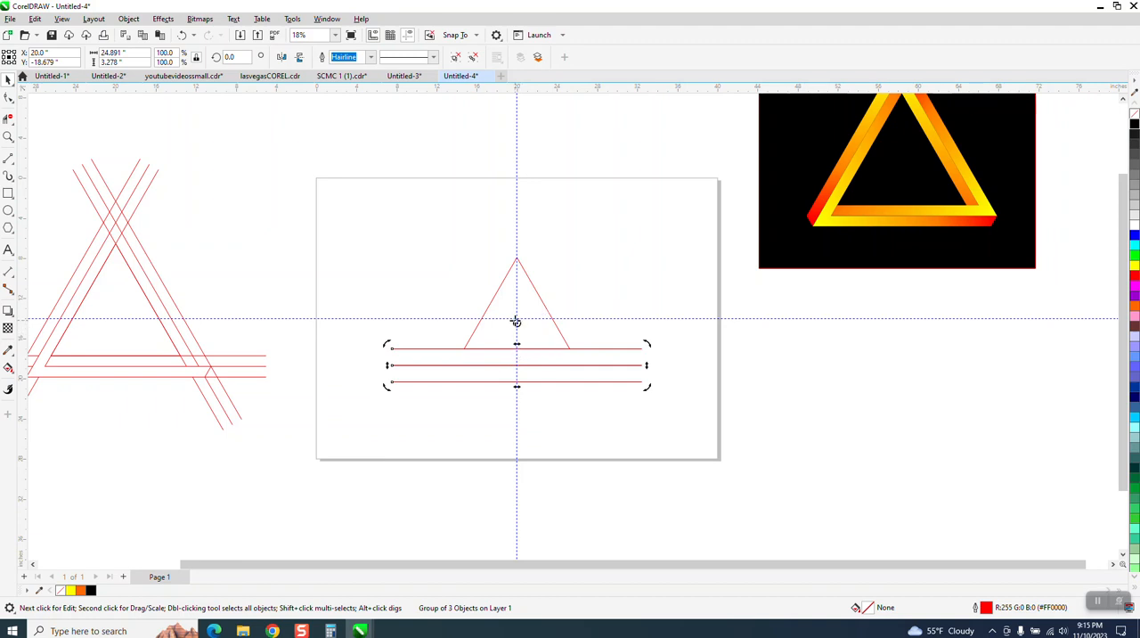
left_click(516, 366)
left_click(516, 365)
left_click(229, 56)
type("2")
type("0")
key("Return")
key("ctrl+d")
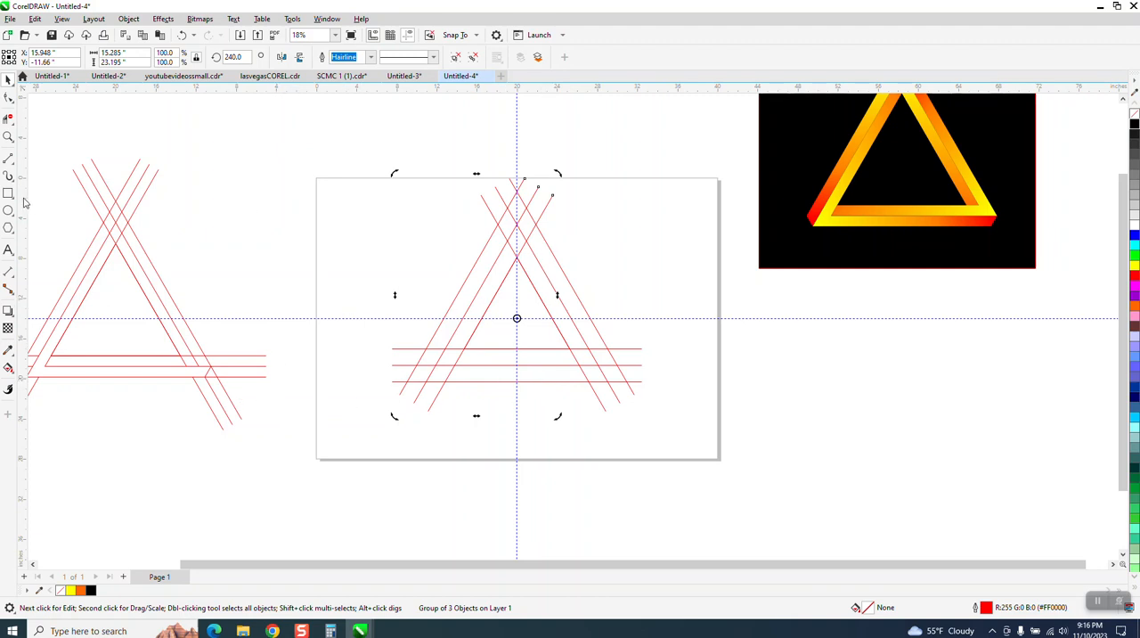
Draw a short two-point line at the lower-right corner joining the outer diagonal's middle-line intersection to the middle diagonal's bottom-line intersection
left_click(8, 136)
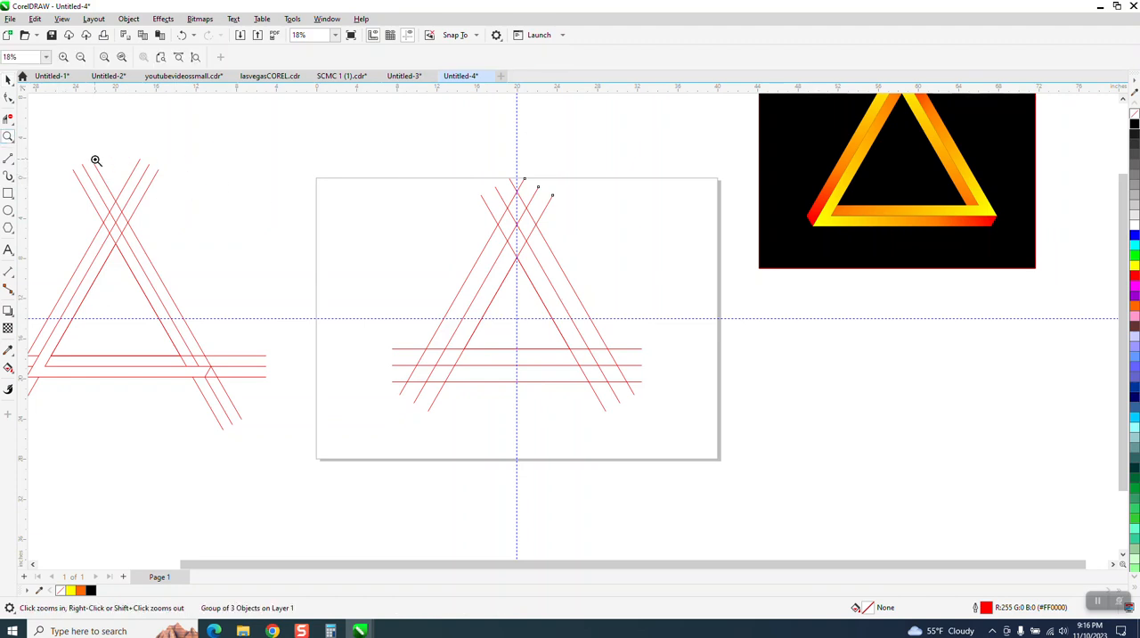
left_click(755, 451)
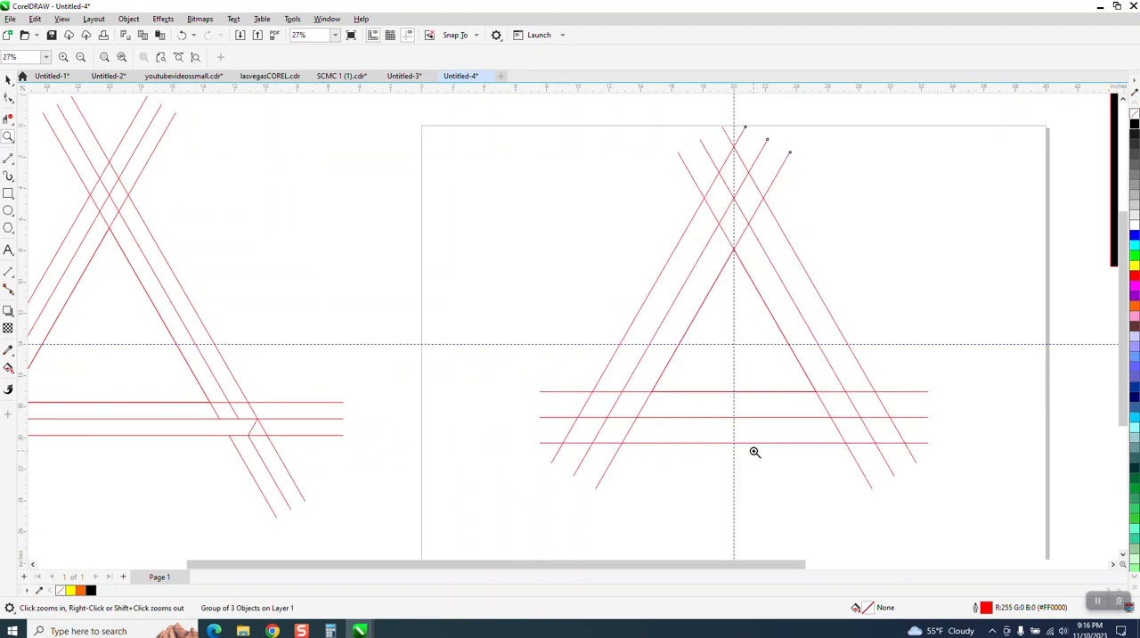
left_click(12, 162)
left_click(54, 175)
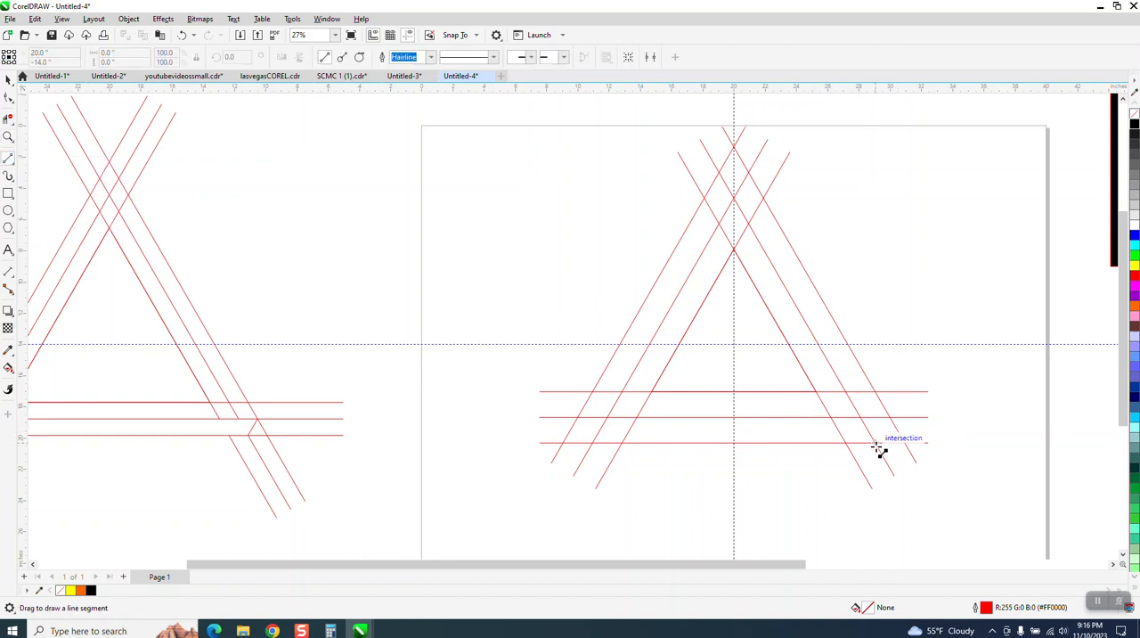
left_click_drag(889, 417, 874, 443)
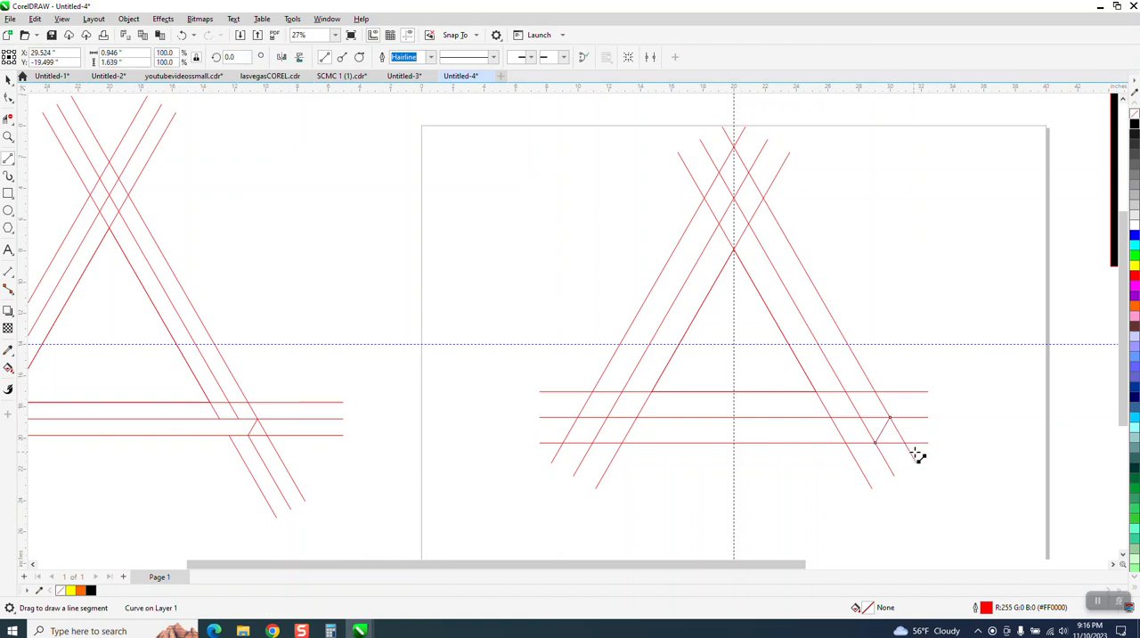
Trim the unwanted line segments crossing the bands at the lower two corners with Virtual Segment Delete
left_click(8, 119)
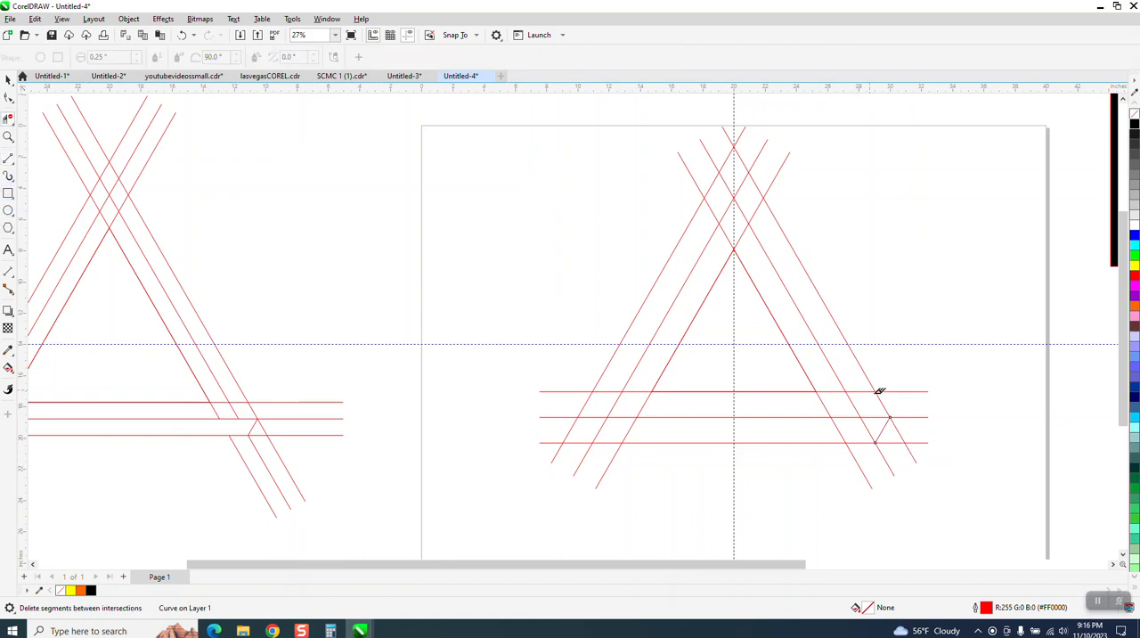
mouse_move(878, 427)
left_mouse_down()
mouse_move(615, 433)
mouse_move(634, 401)
left_mouse_up()
left_click(634, 391)
scroll(709, 276, "down", 3)
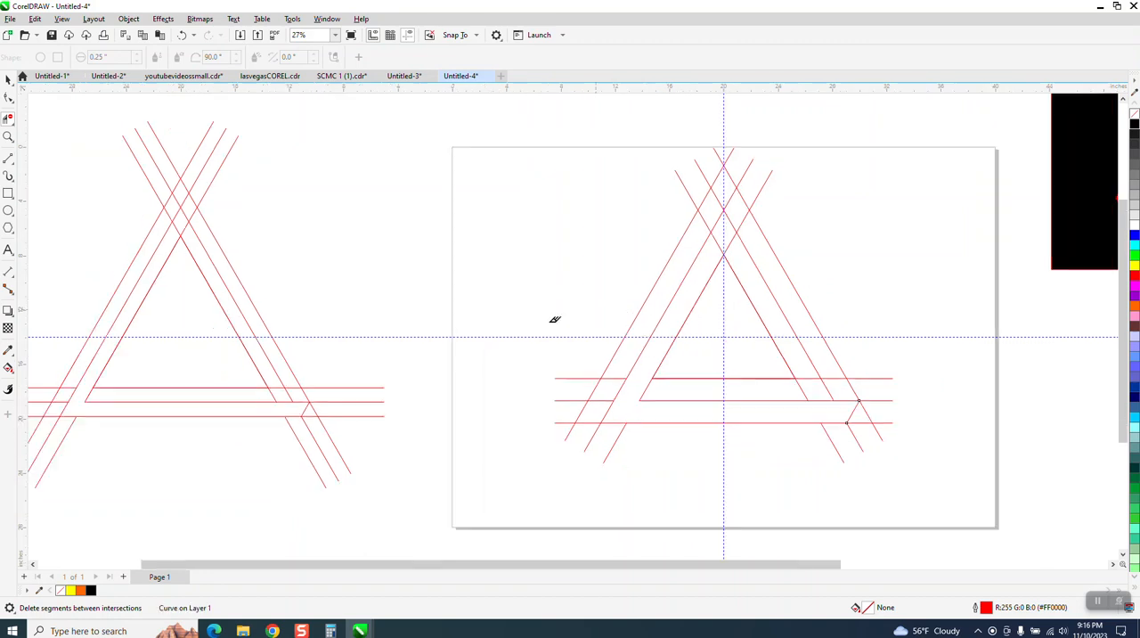
Group the triangle and all the construction lines on the page
left_click(8, 79)
left_click_drag(435, 163, 978, 506)
key("ctrl+g")
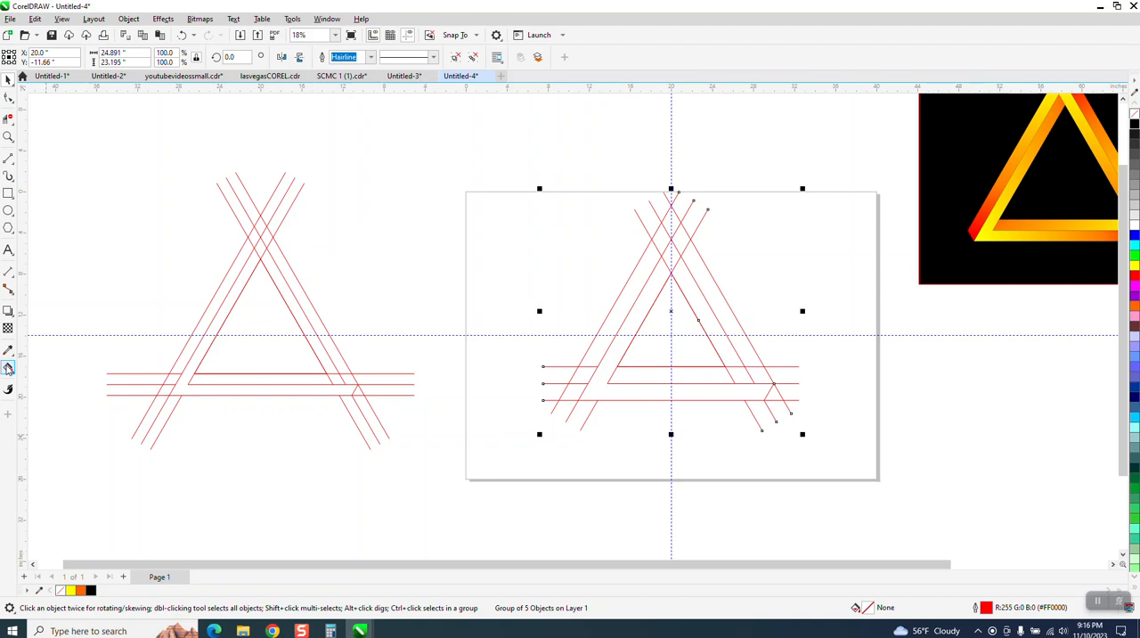
Smart Fill the angled band along the construction's left side and base in yellow without outline, and move the filled shape below the page
left_click(10, 368)
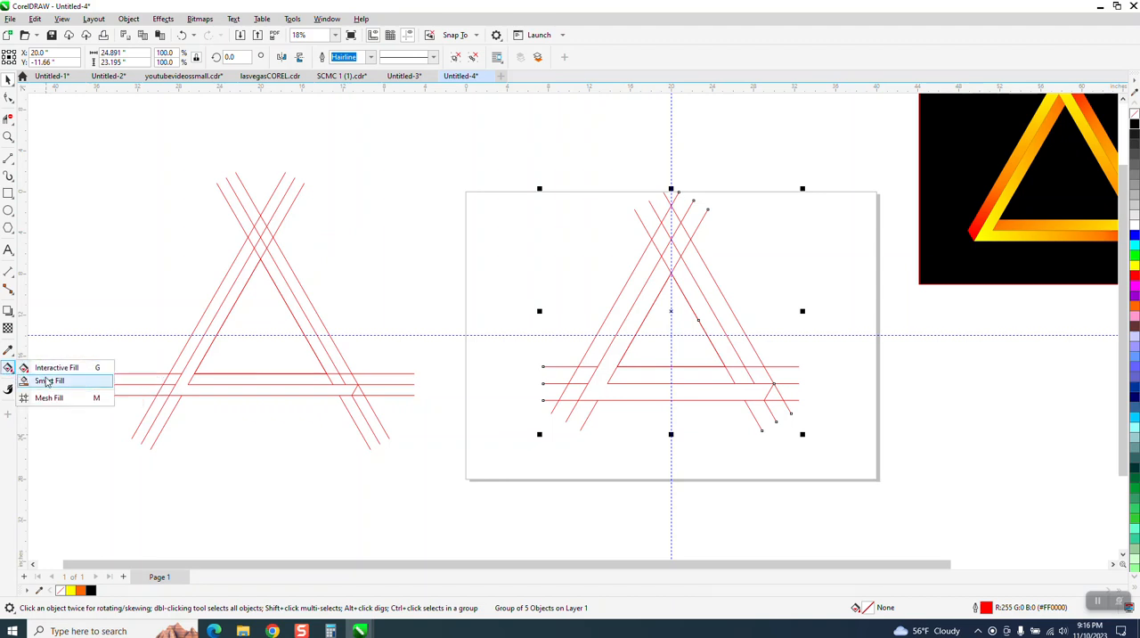
left_click(47, 380)
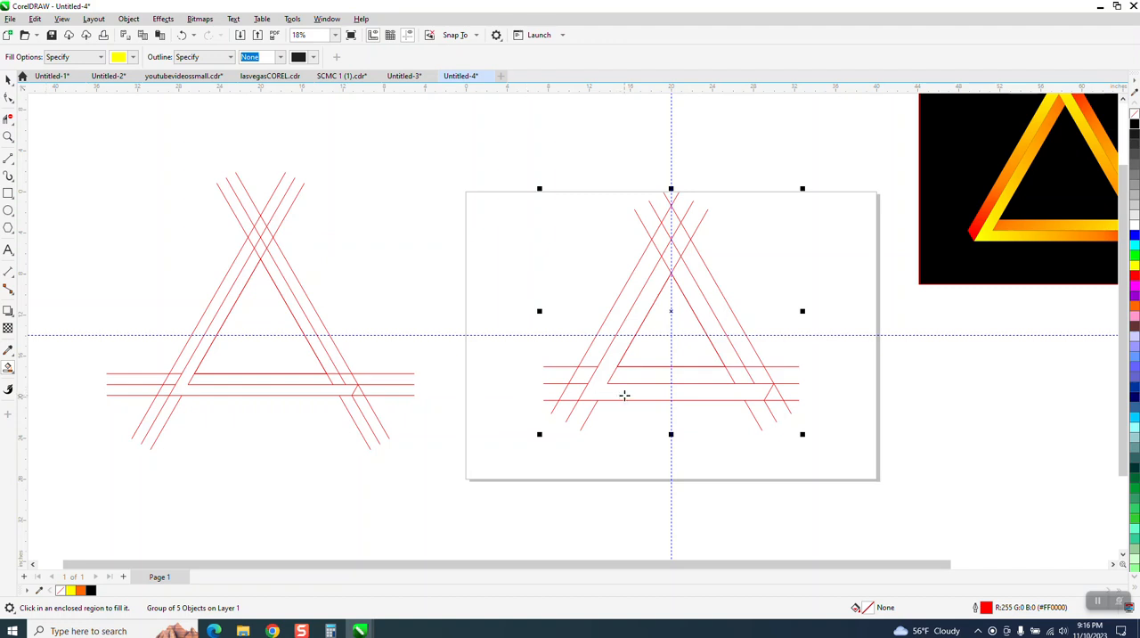
left_click(624, 394)
scroll(570, 398, "down", 2)
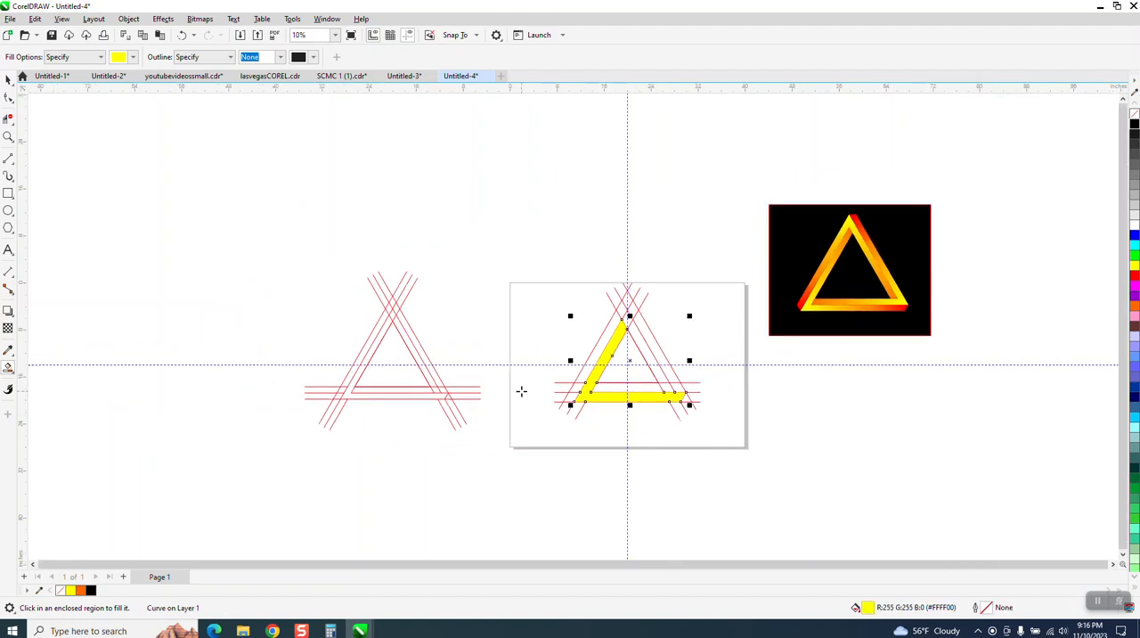
key("Down")
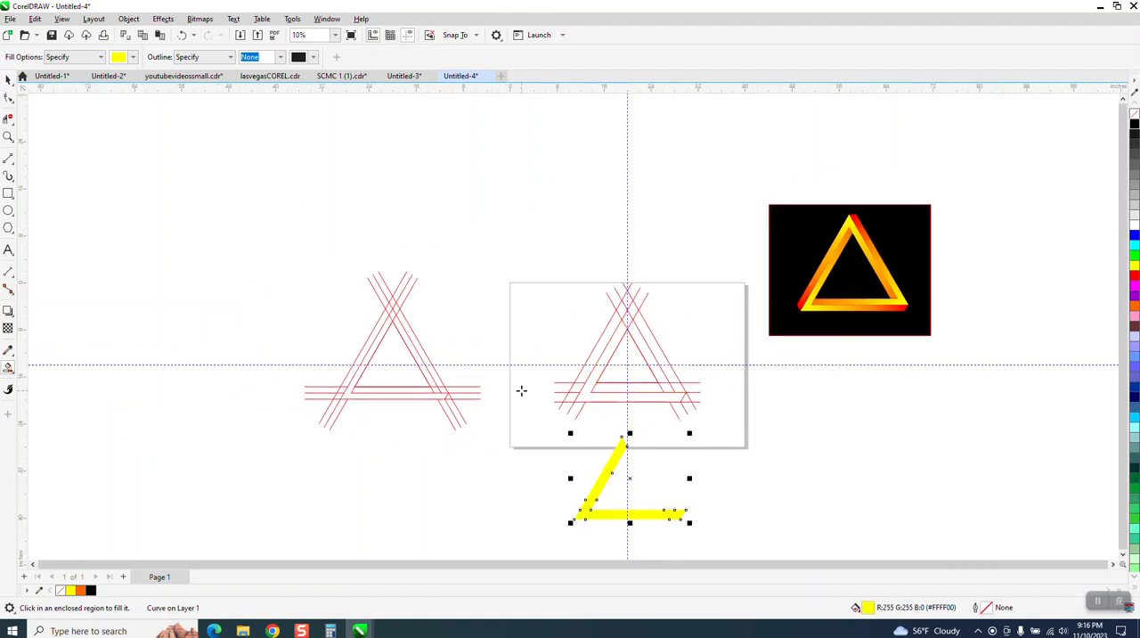
Nudge the grouped line construction 40 inches straight up, clear of the page
left_click(8, 78)
key("Escape")
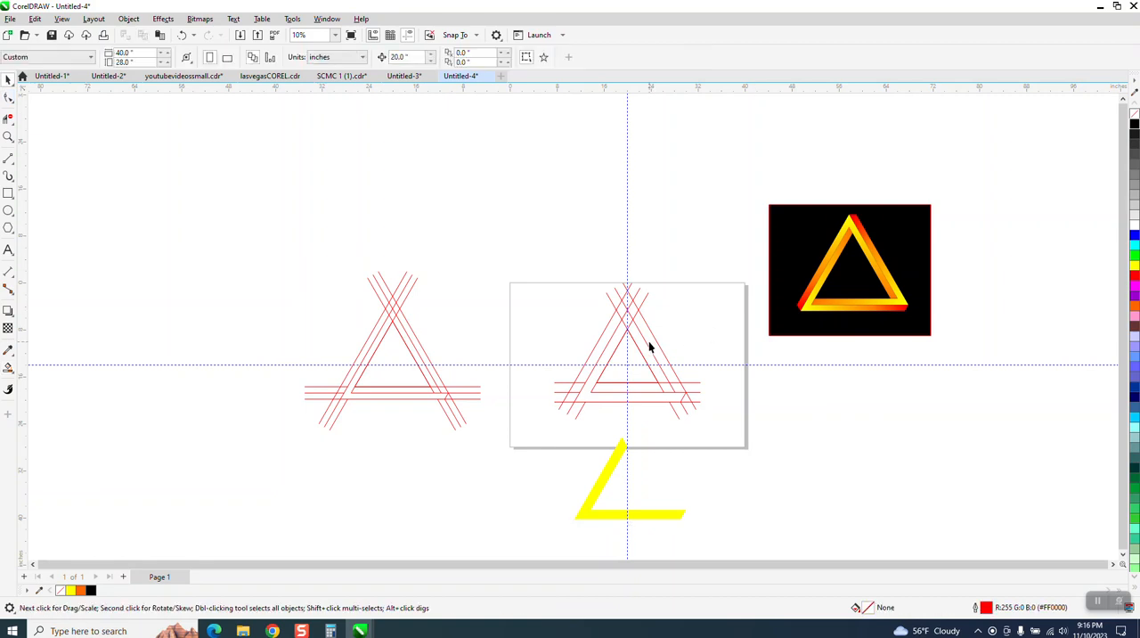
left_click(646, 342)
key("Up")
Nudge the yellow angled shape 20 inches straight up onto the page
key("Up")
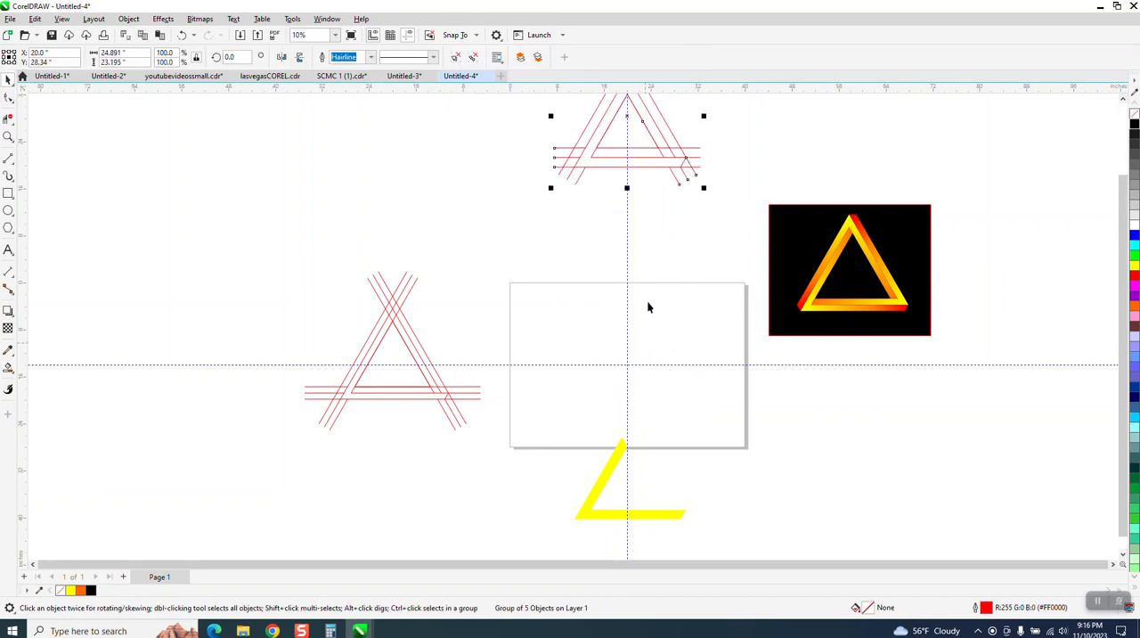
left_click(649, 514)
key("Up")
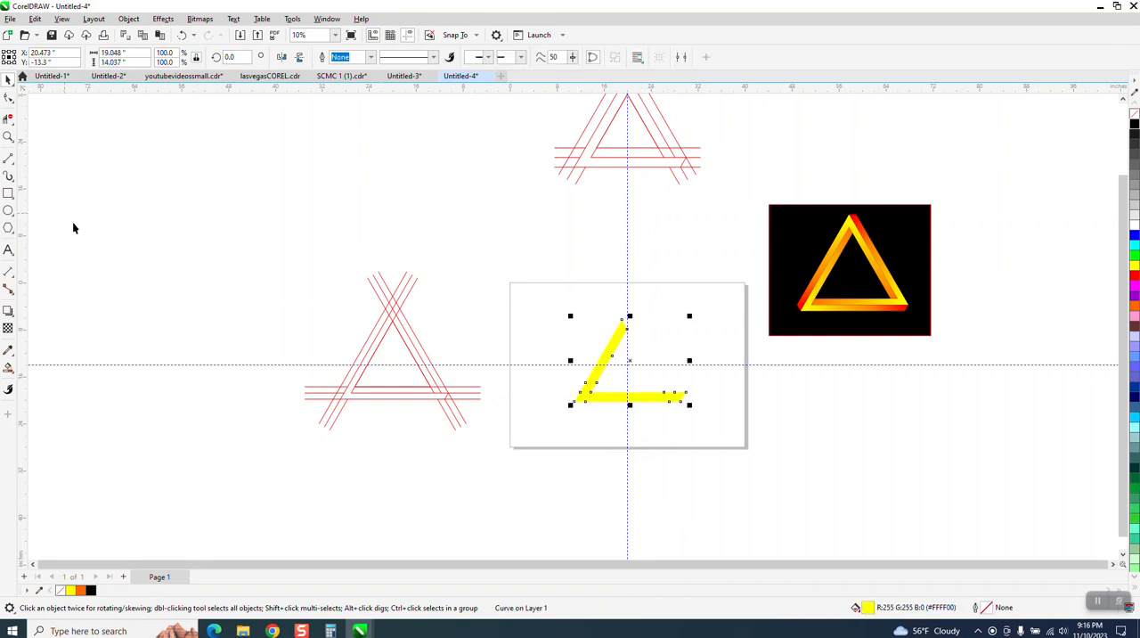
Apply a linear fountain fill to the angled shape, yellow at its lower-left corner to red at the upper right, with the midpoint shifted toward red
left_click(8, 136)
left_click_drag(507, 301, 845, 480)
left_click(8, 78)
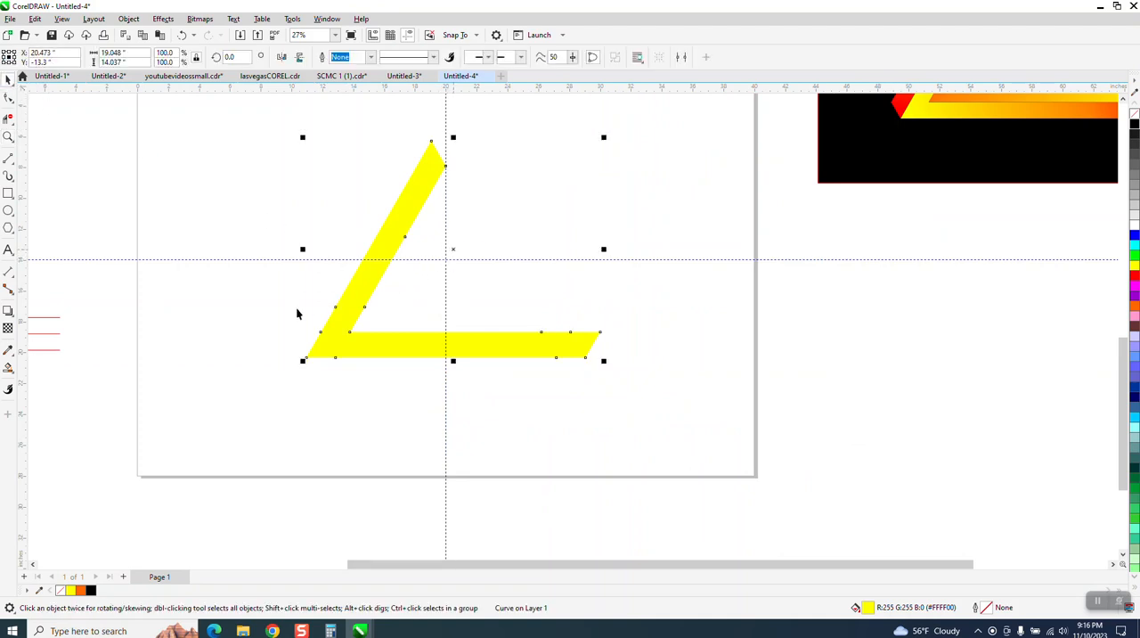
left_click(14, 375)
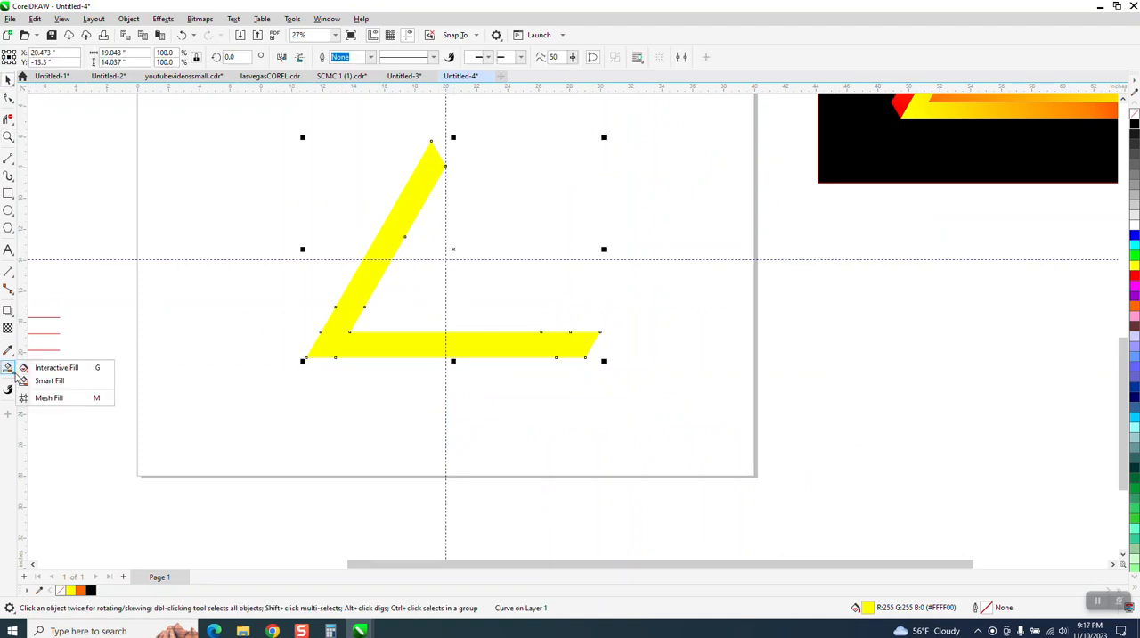
left_click(54, 368)
left_click_drag(313, 345, 534, 239)
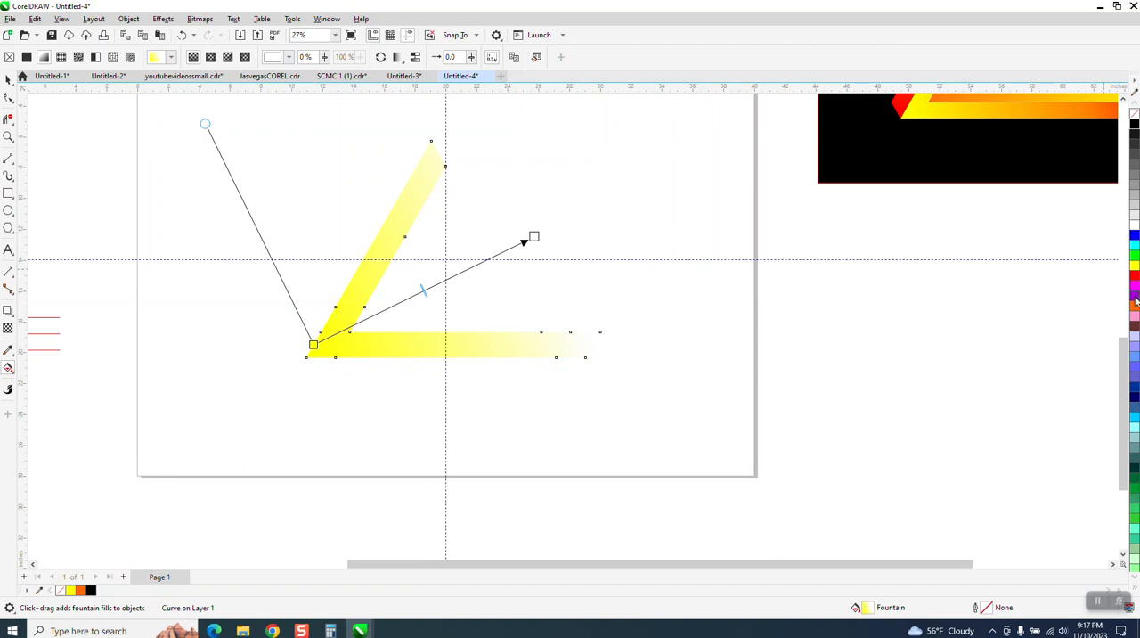
left_click_drag(1134, 275, 533, 237)
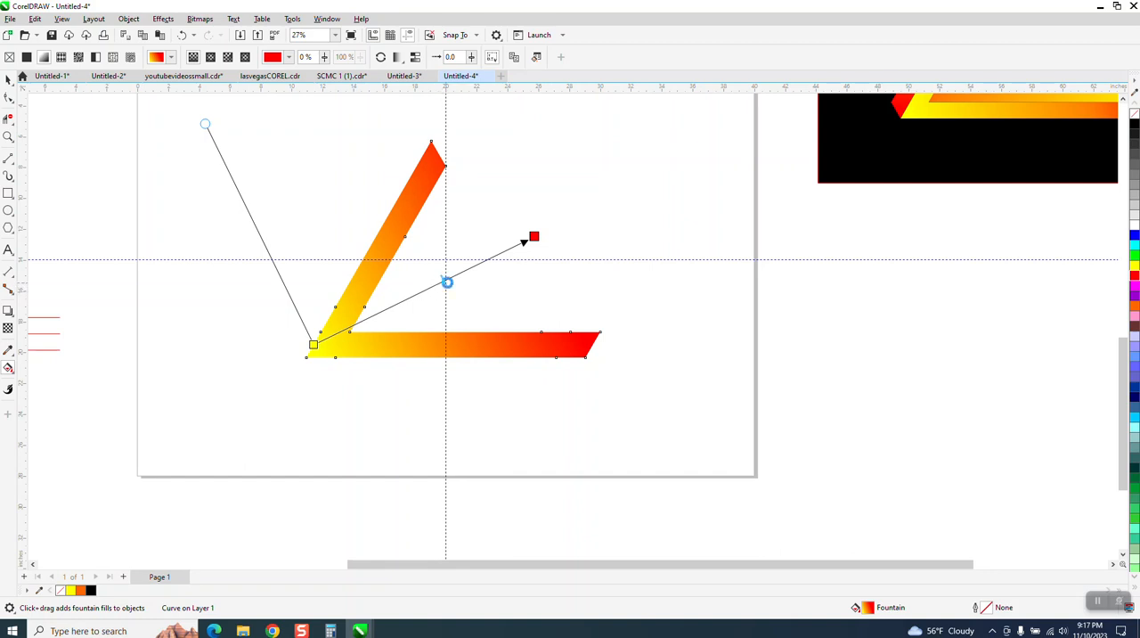
left_click(447, 283)
left_click_drag(447, 282, 458, 272)
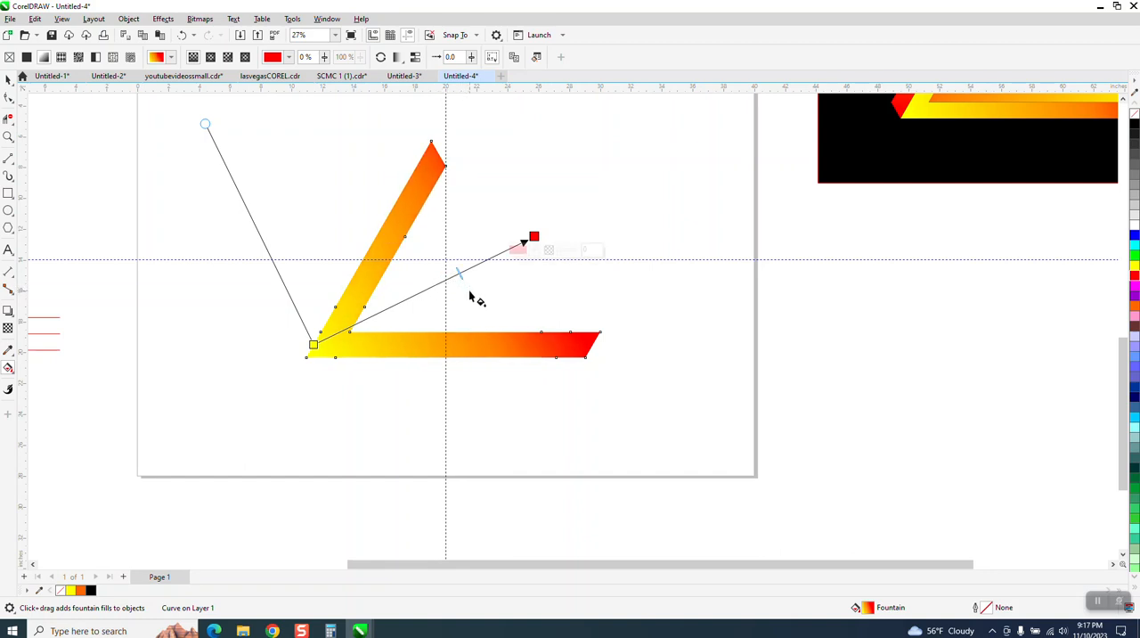
left_click(10, 81)
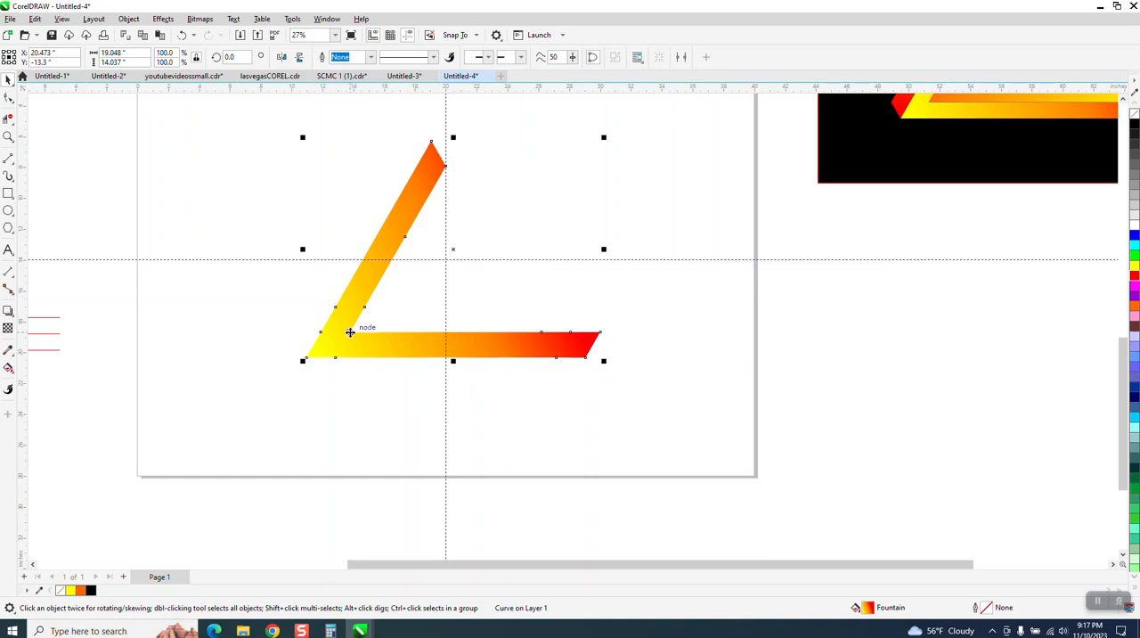
Set the gradient shape's rotation centre on the guideline intersection and create two copies, each rotated a further 120 degrees, to close the triangle
left_click(424, 348)
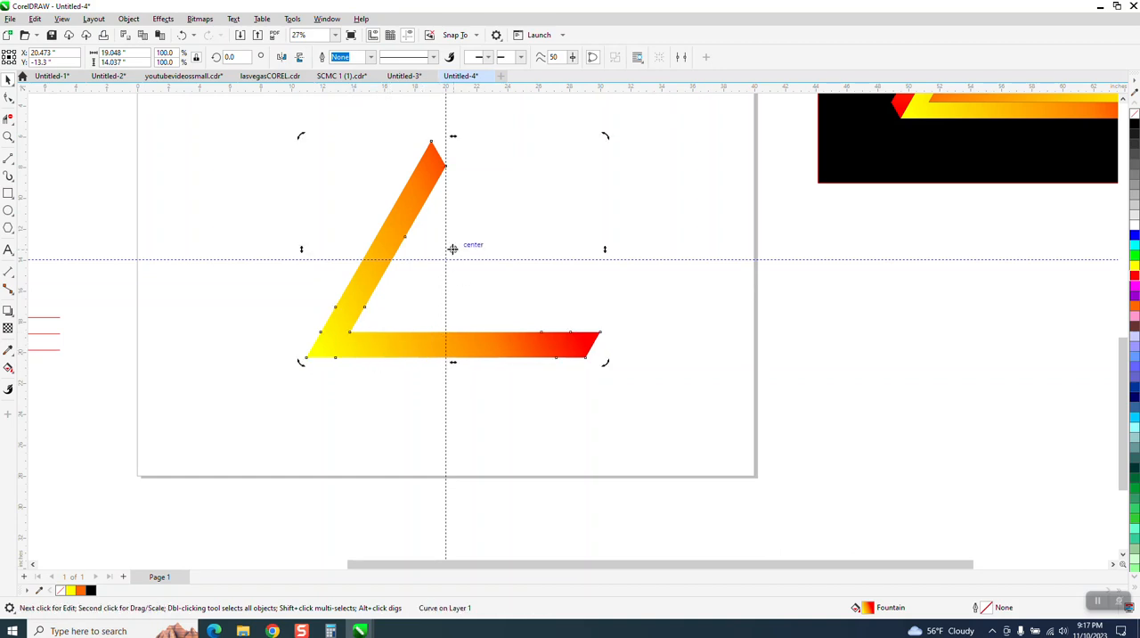
left_click_drag(453, 250, 445, 258)
type("120")
key("Return")
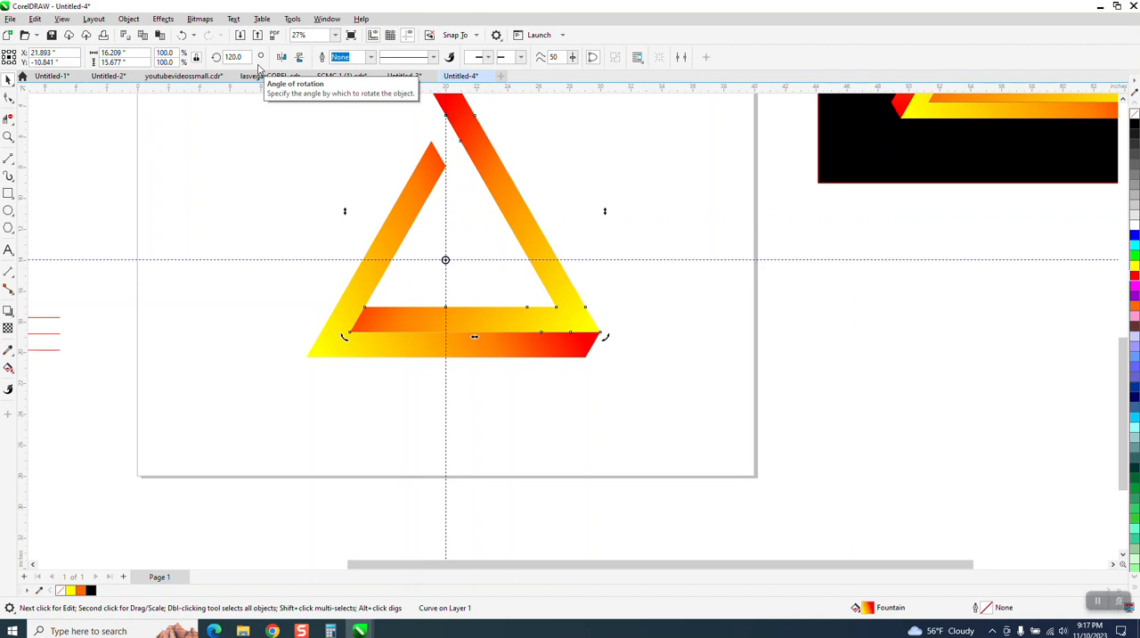
key("ctrl+r")
Deselect the triangle pieces and hide the guidelines
scroll(443, 357, "down", 1)
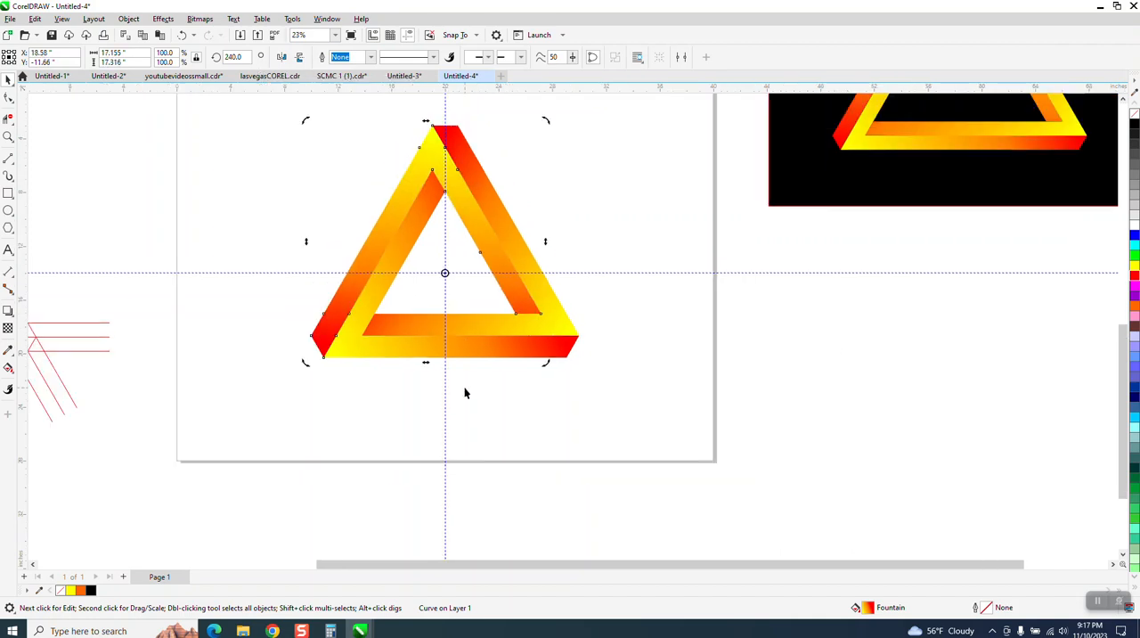
left_click(465, 388)
left_click(413, 35)
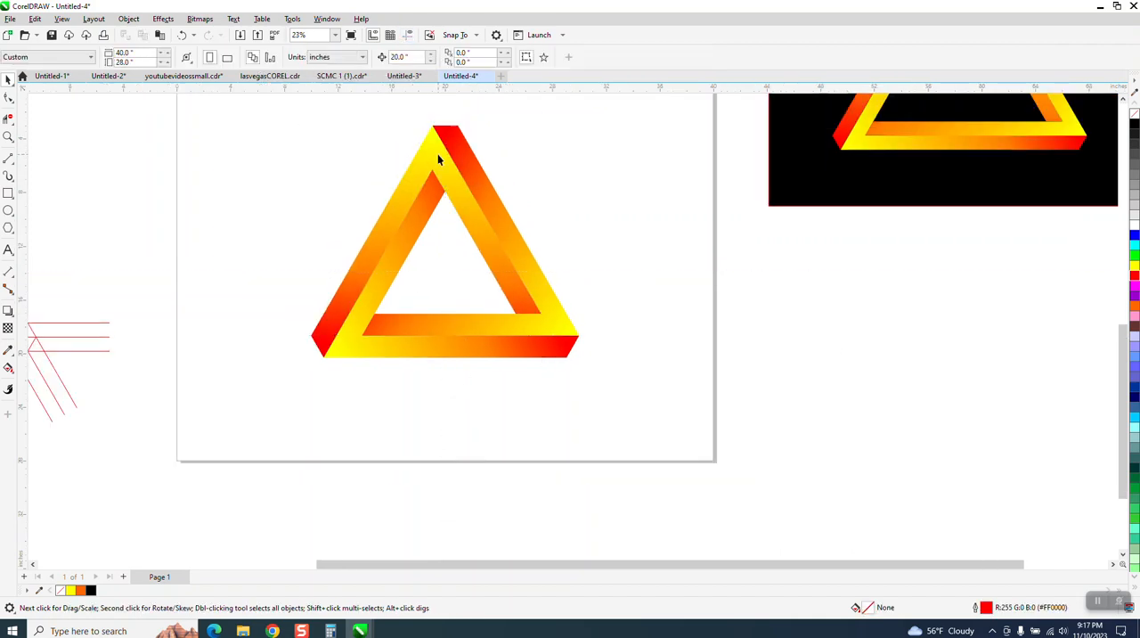
Draw a rectangle about 29.1 by 21.3 inches around the triangle, fill it black and send it behind the triangle
left_click(8, 192)
mouse_move(245, 110)
left_mouse_down()
mouse_move(282, 167)
mouse_move(623, 348)
mouse_move(638, 395)
left_mouse_up()
left_click(1134, 124)
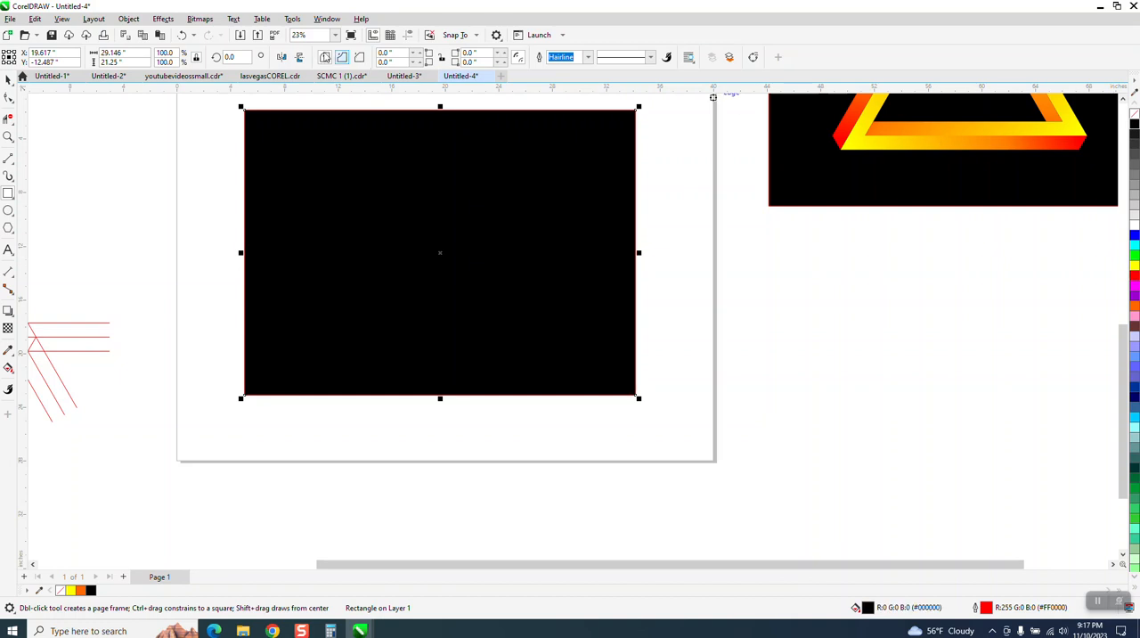
left_click(128, 19)
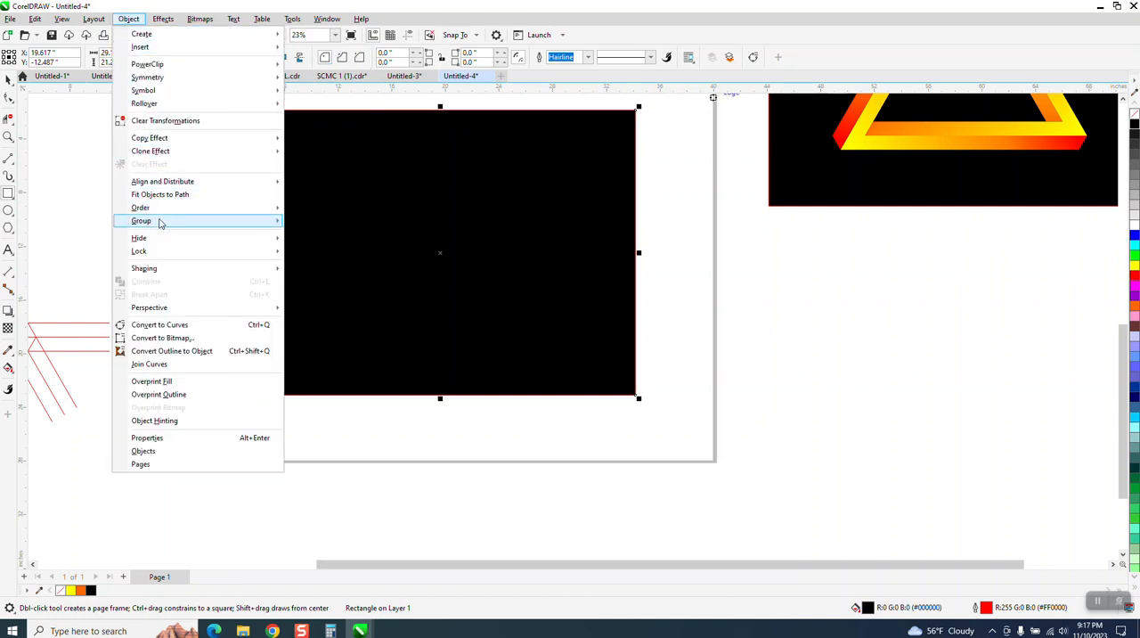
mouse_move(159, 209)
left_click(305, 225)
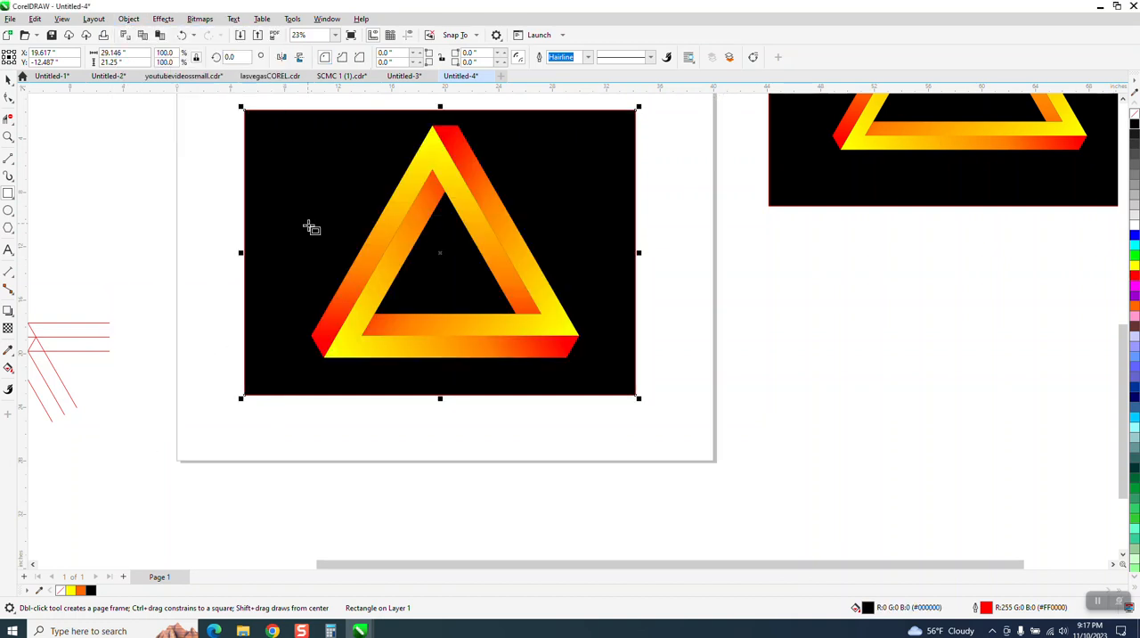
left_click(97, 170)
Compare the finished triangle with the gradient example and examine the grouped line construction above the page up close
scroll(459, 362, "down", 1)
scroll(498, 339, "down", 1)
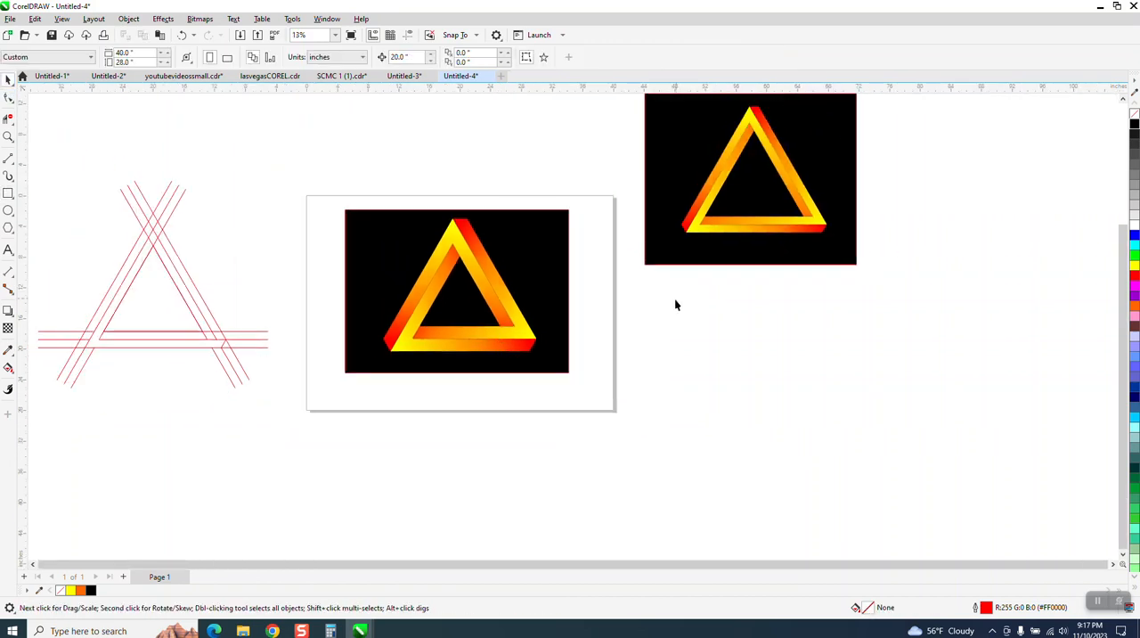
scroll(674, 300, "down", 1)
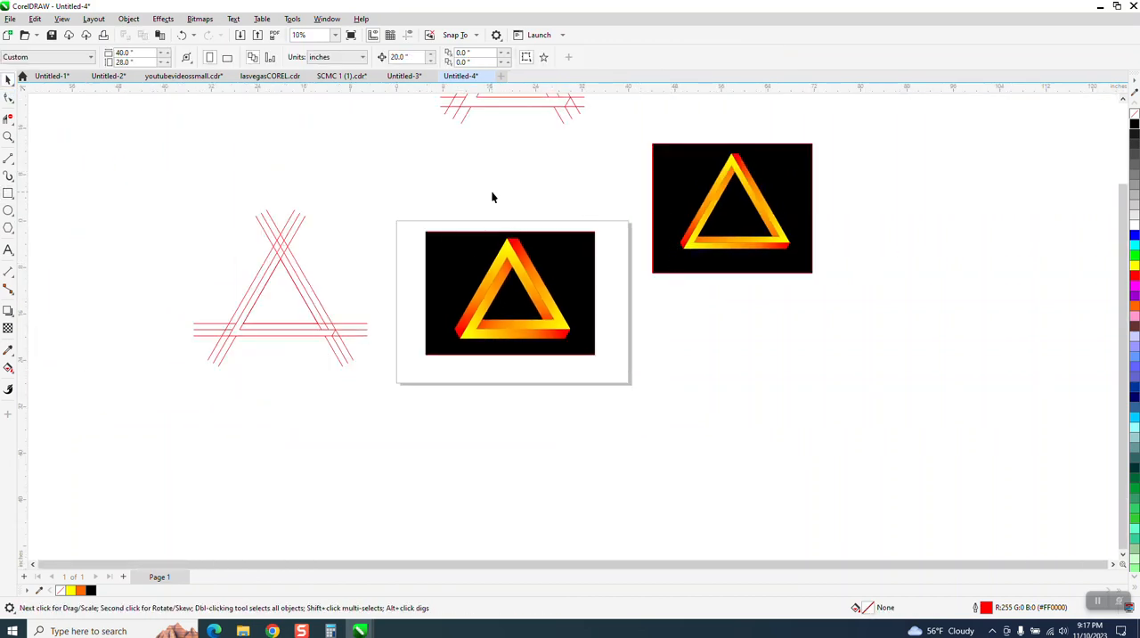
scroll(491, 191, "down", 2)
left_click(8, 136)
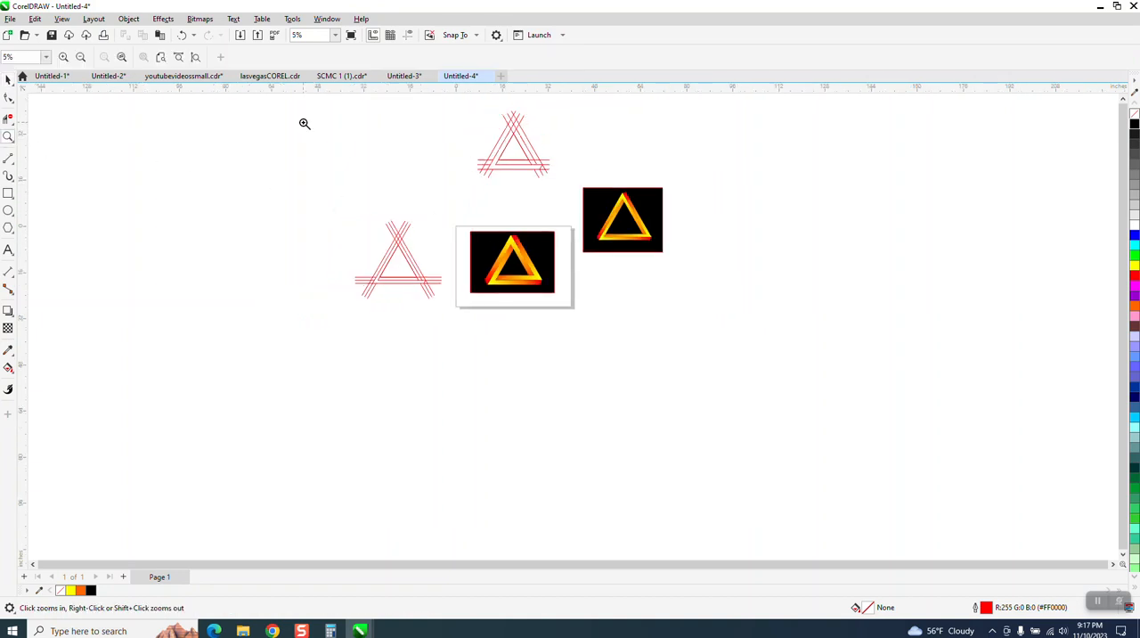
left_click_drag(456, 96, 580, 213)
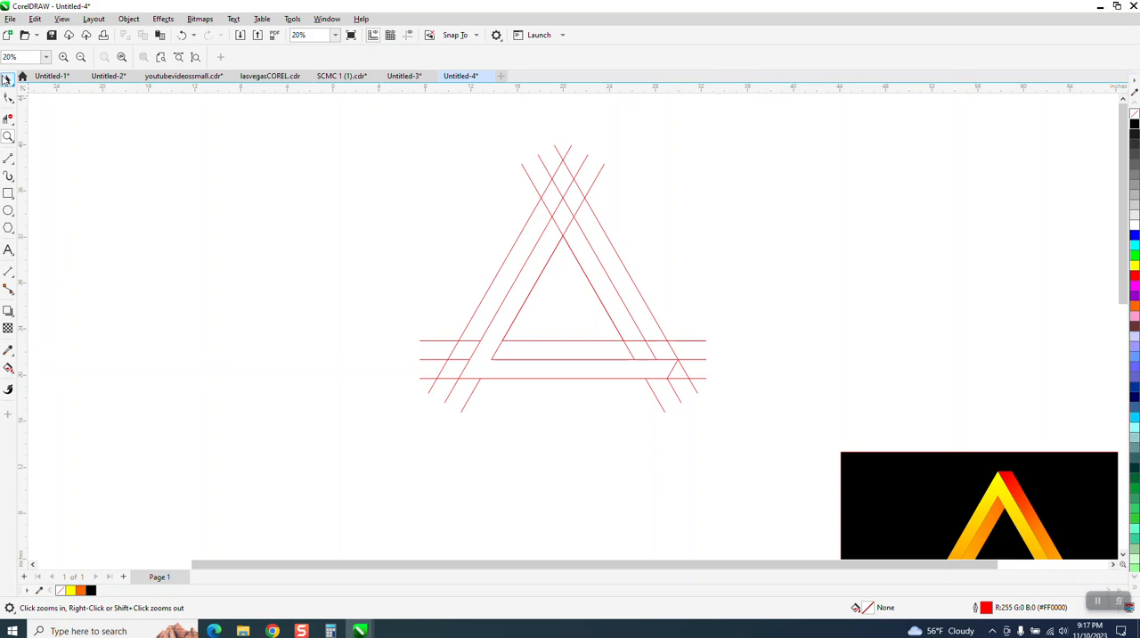
left_click(8, 79)
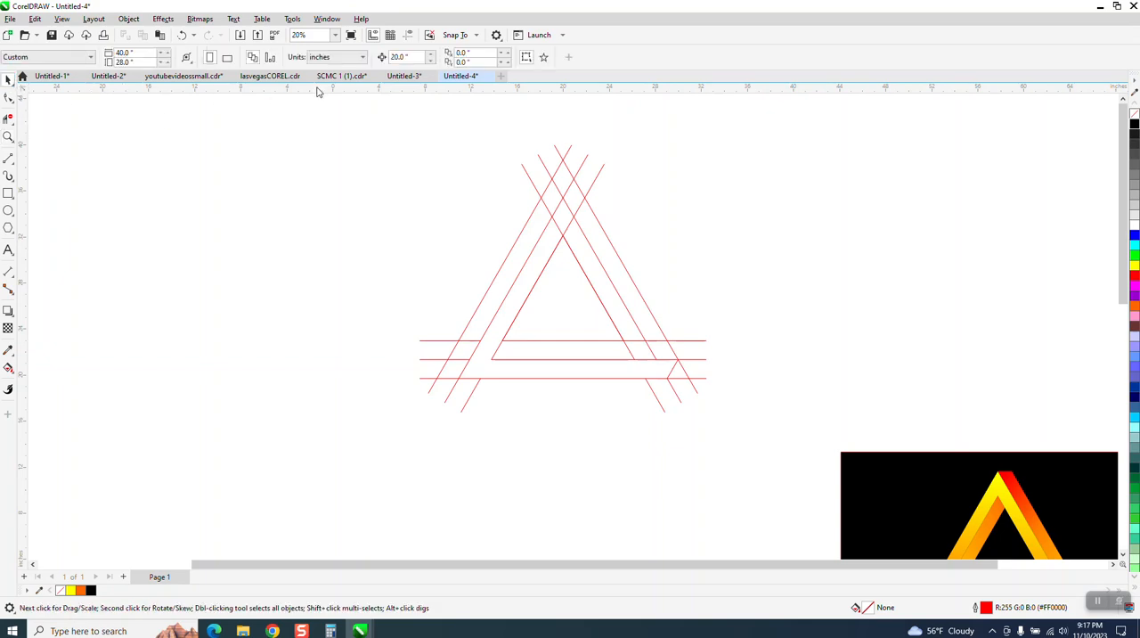